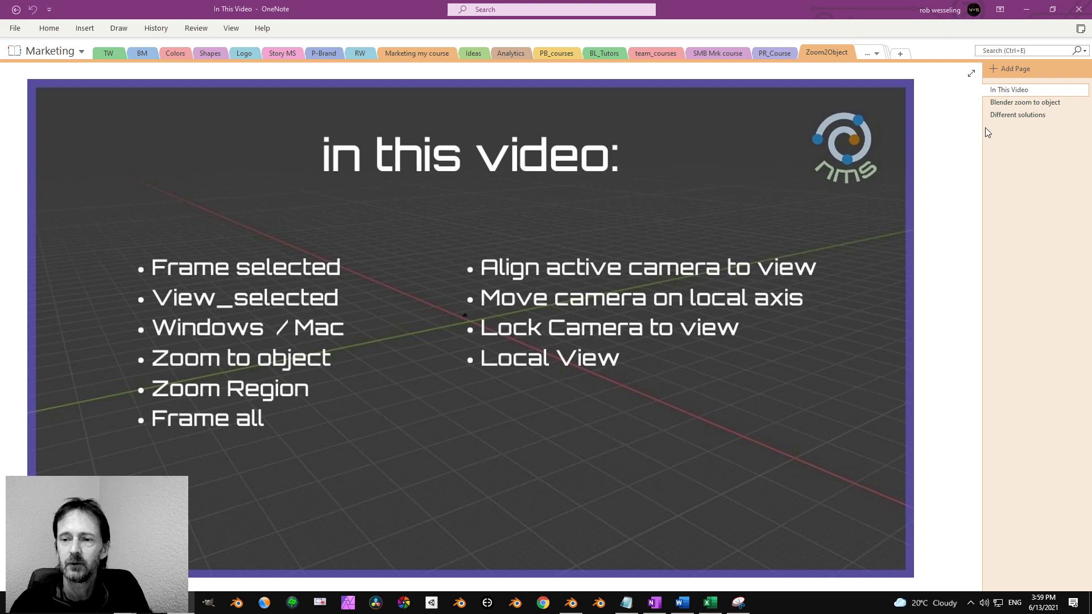
Open the "Blender zoom to object" notes page, then switch to Blender to look up the Frame Selected command.
left_click(1010, 104)
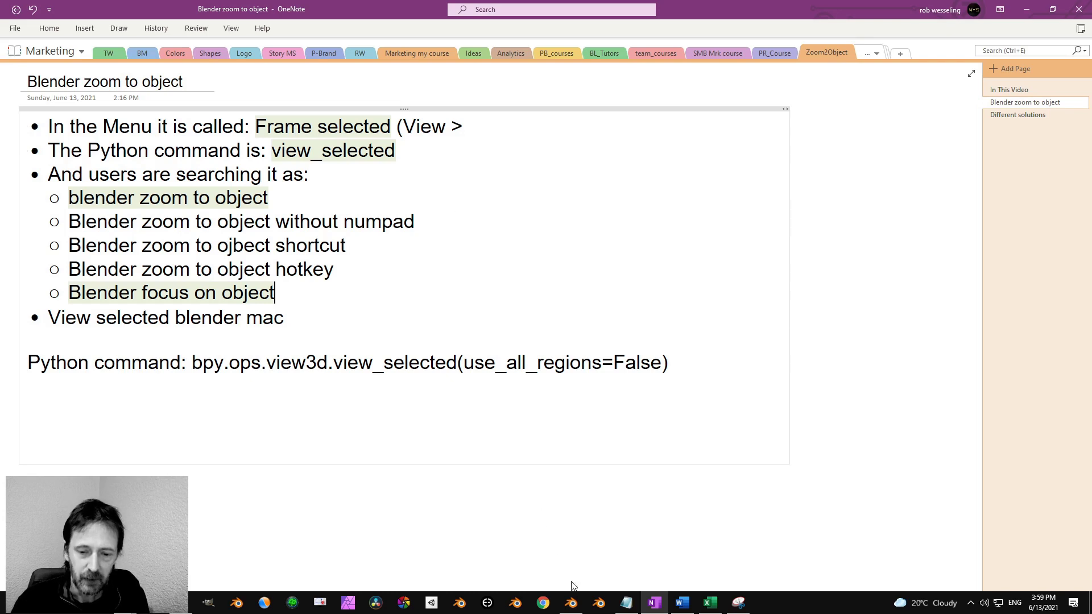
left_click(572, 608)
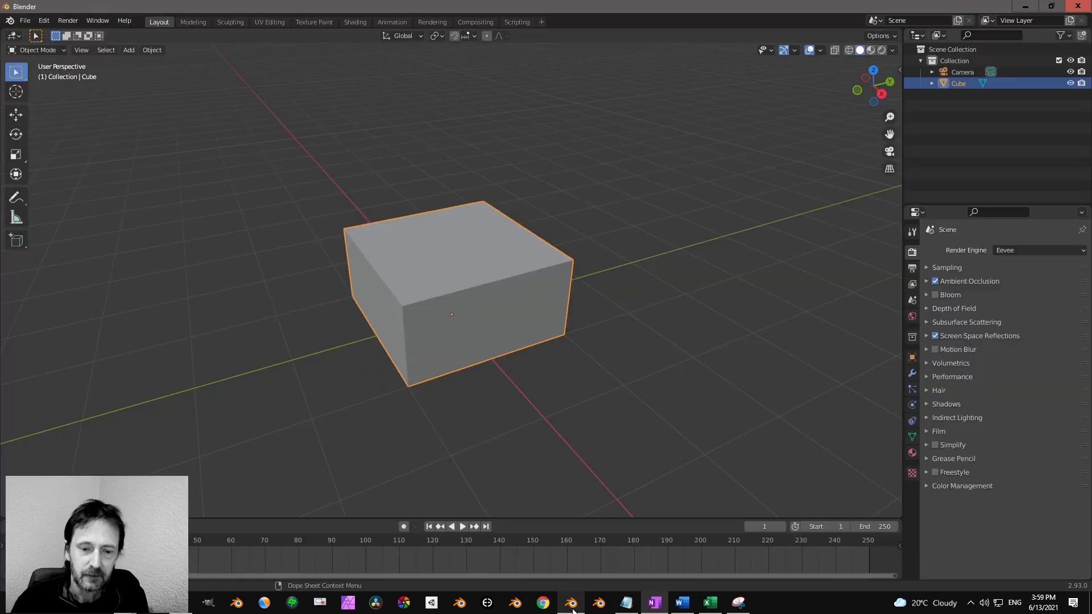
left_click(84, 49)
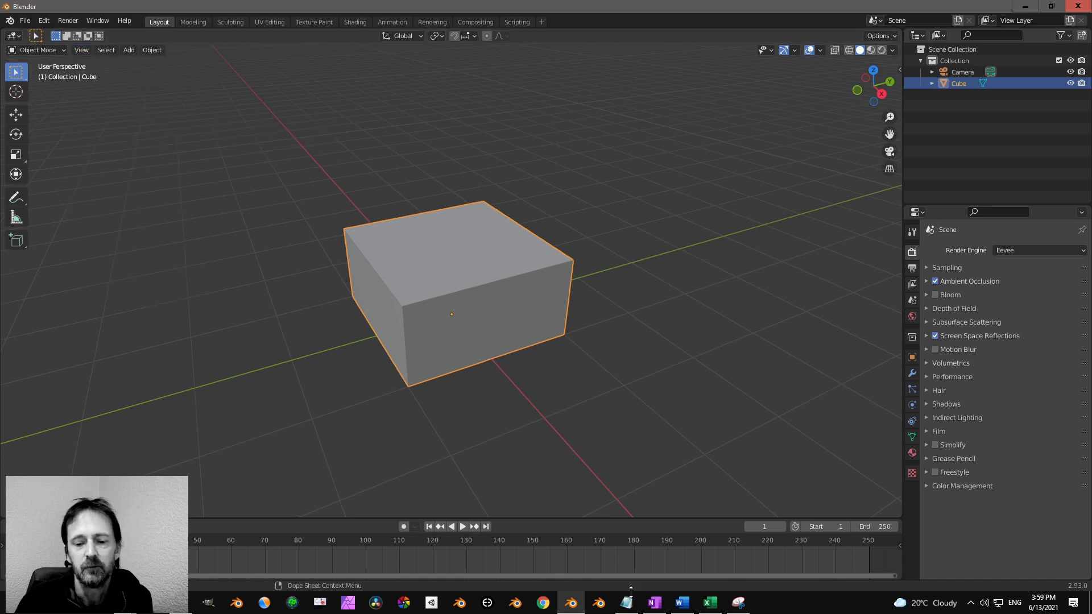
Return to OneNote and review the view_selected command name and the "Different solutions" notes page.
left_click(655, 602)
left_click(312, 150)
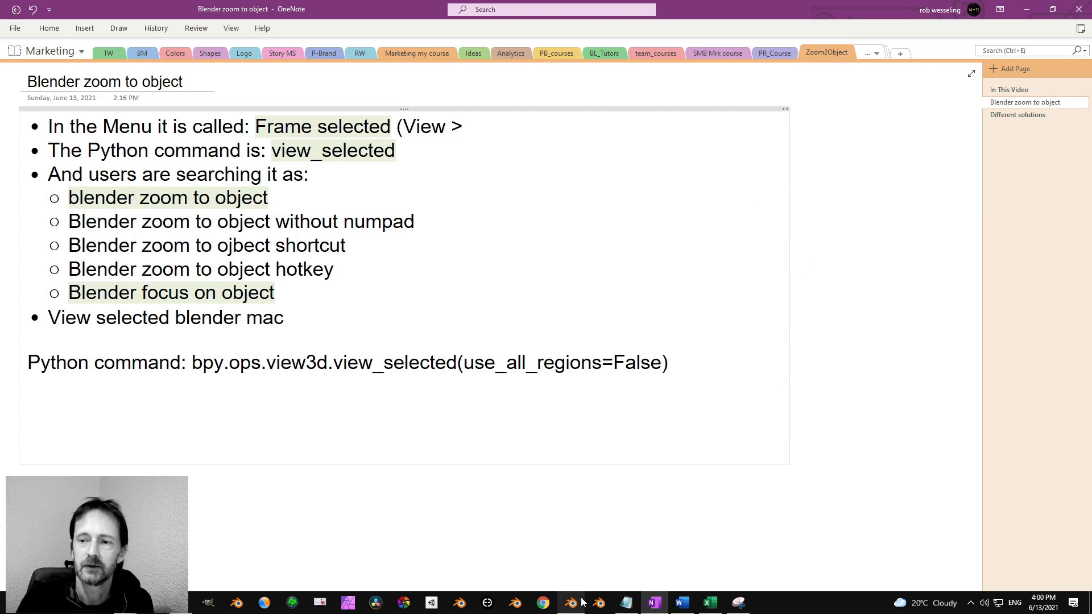
left_click(1018, 114)
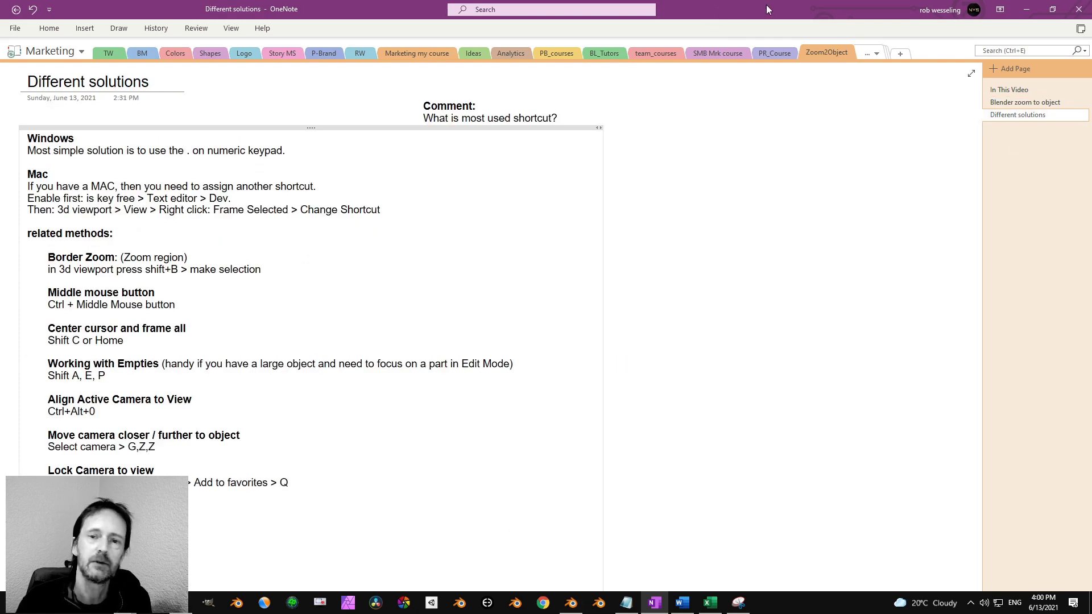
left_click_drag(766, 5, 12, 83)
Switch to Blender and frame the selected cube in the 3D viewport after viewing it from far away.
key("alt+Tab")
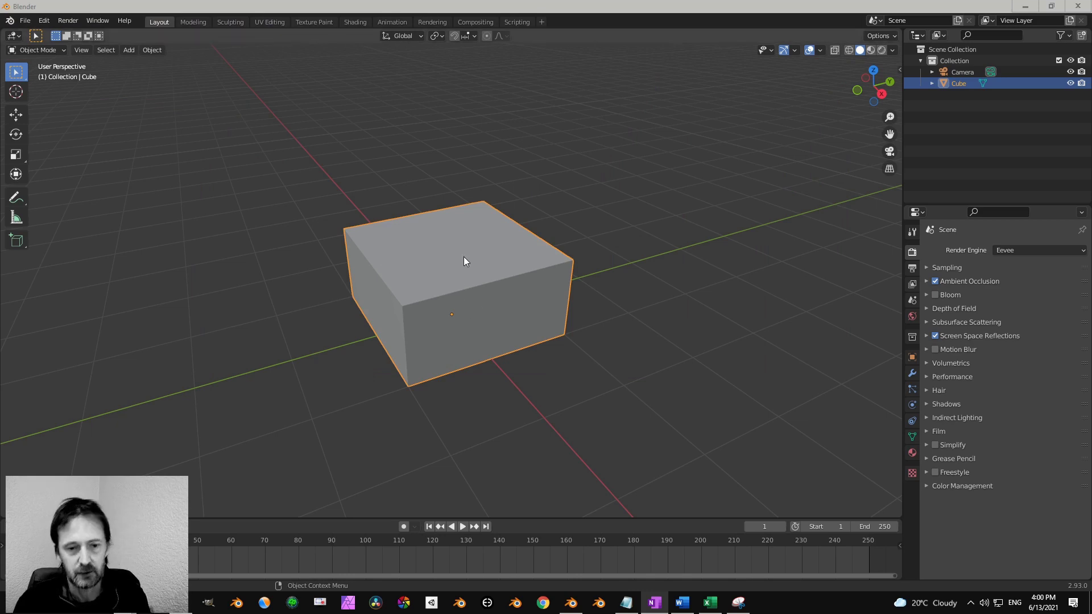
scroll(463, 259, "down", 10)
middle_click_drag(557, 277, 586, 272)
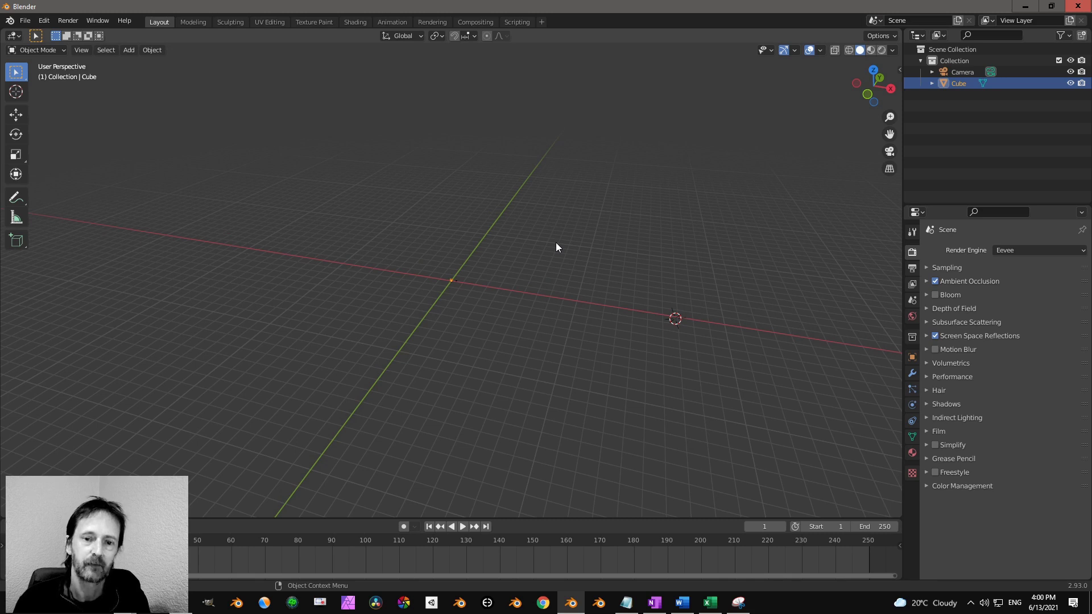
key("KP_Decimal")
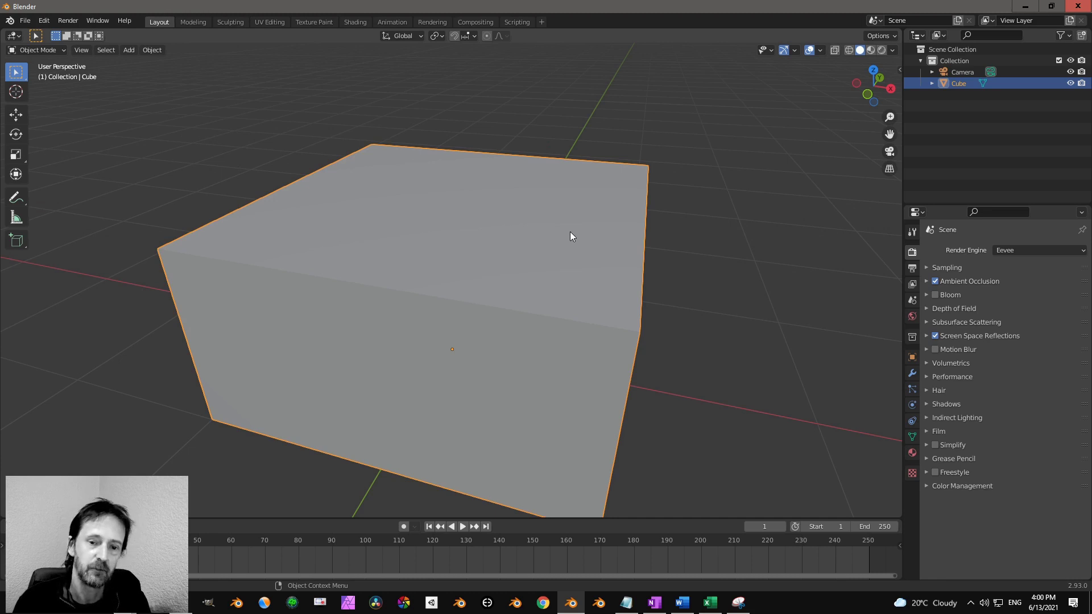
scroll(568, 230, "down", 5)
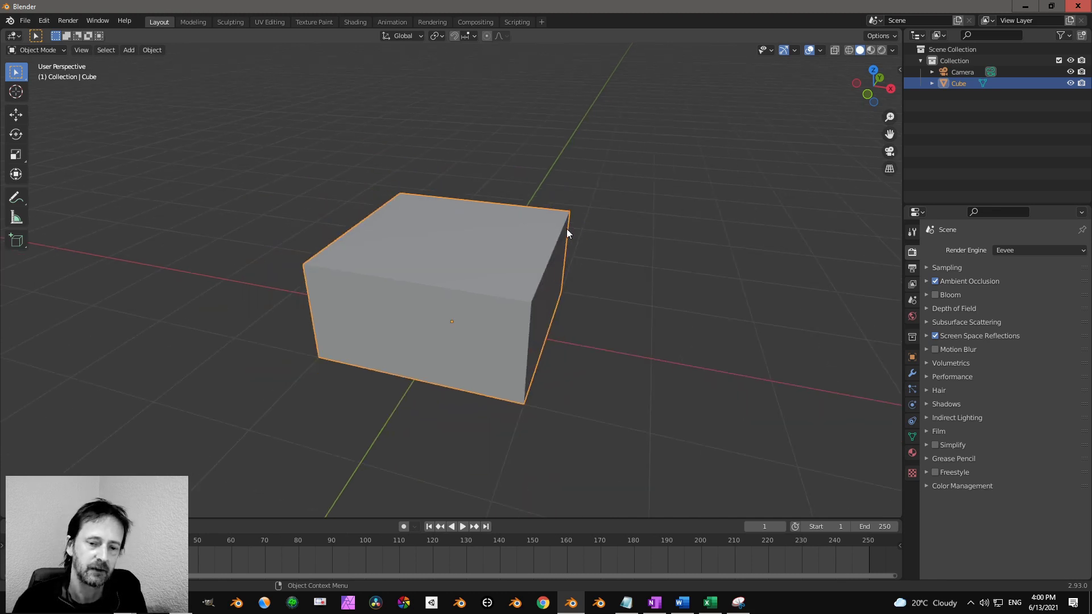
scroll(564, 229, "up", 4)
middle_click_drag(563, 228, 528, 225)
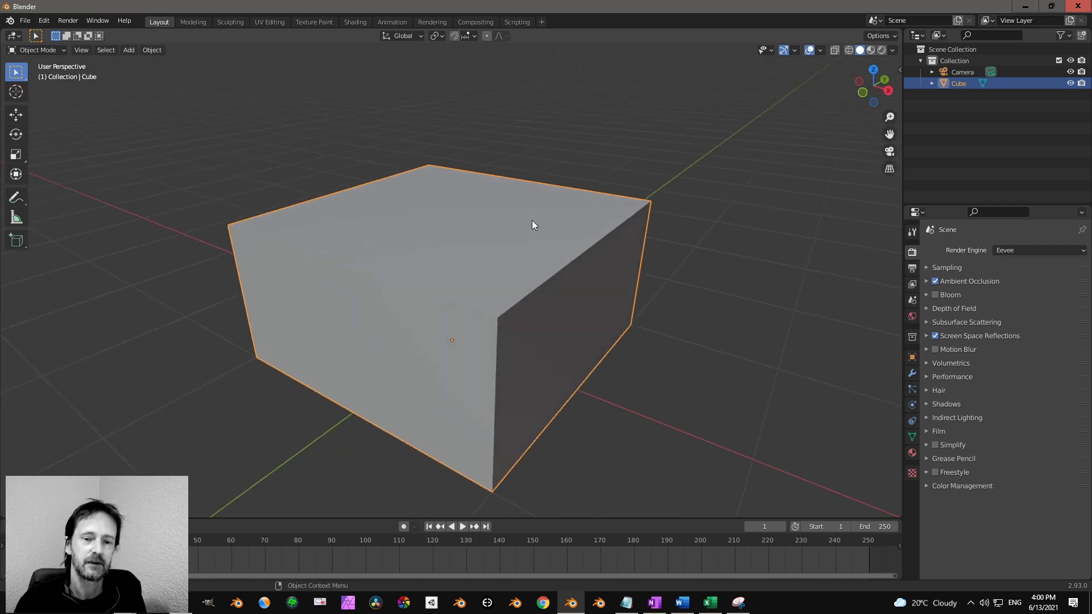
scroll(511, 224, "down", 3)
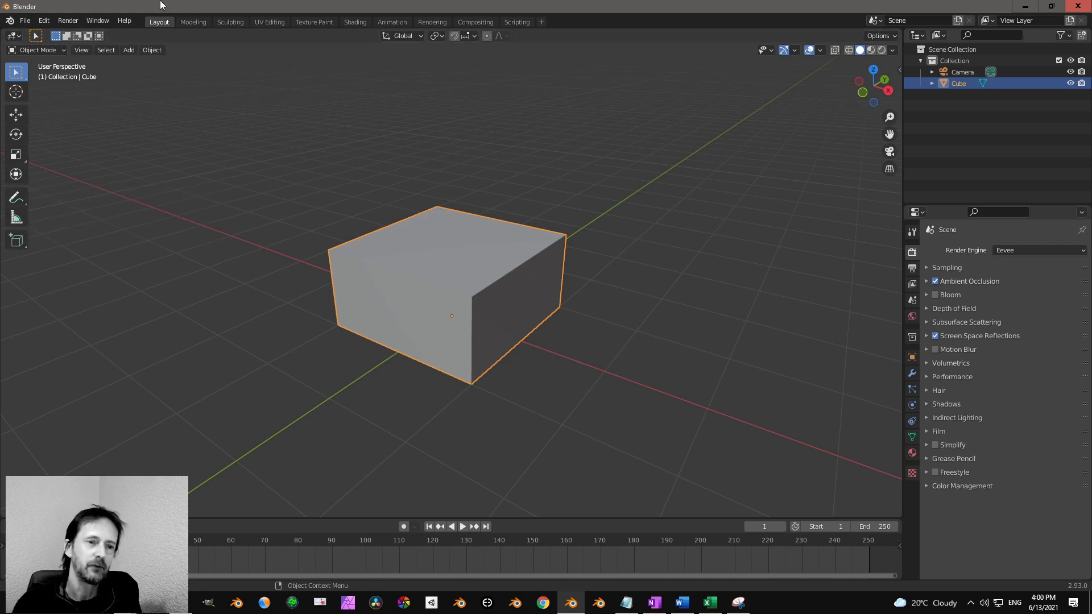
Look up the "Is key Free" add-on in the Preferences by searching the add-ons for "key".
left_click(44, 22)
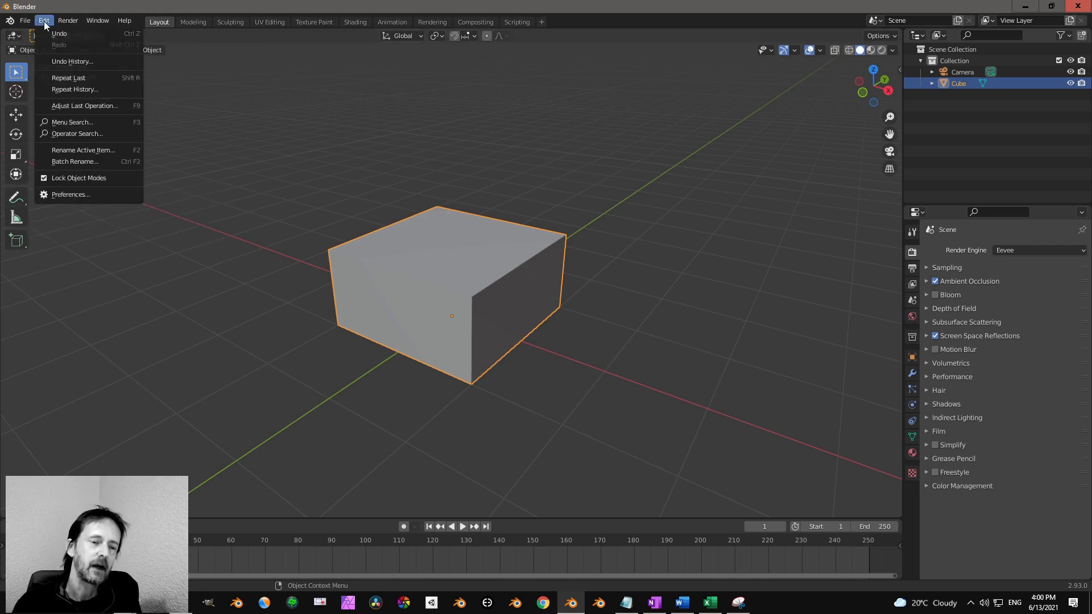
left_click(80, 195)
left_click(342, 39)
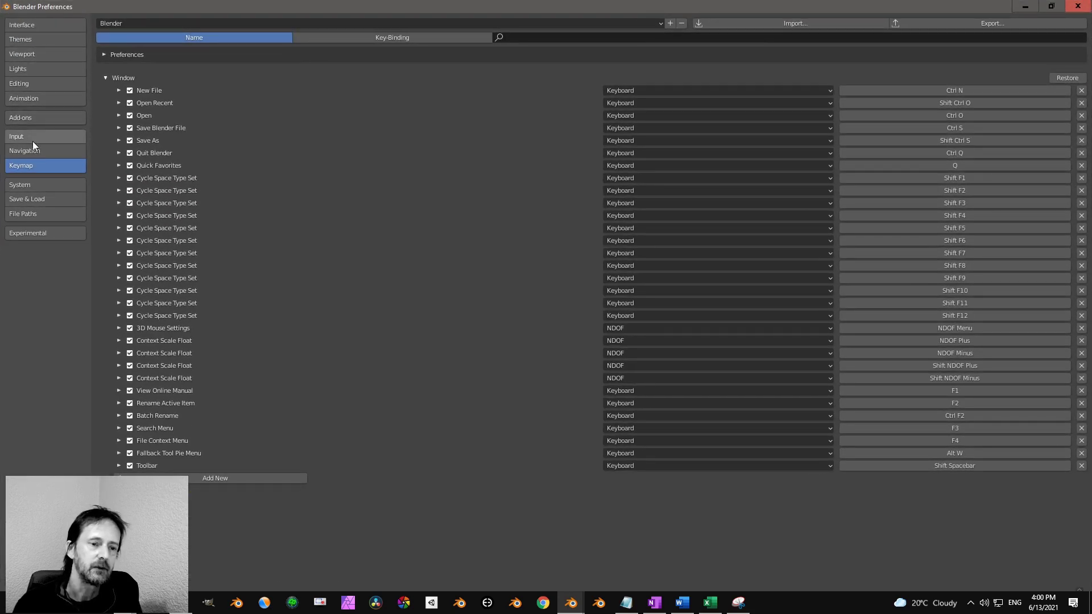
left_click(32, 116)
left_click(868, 37)
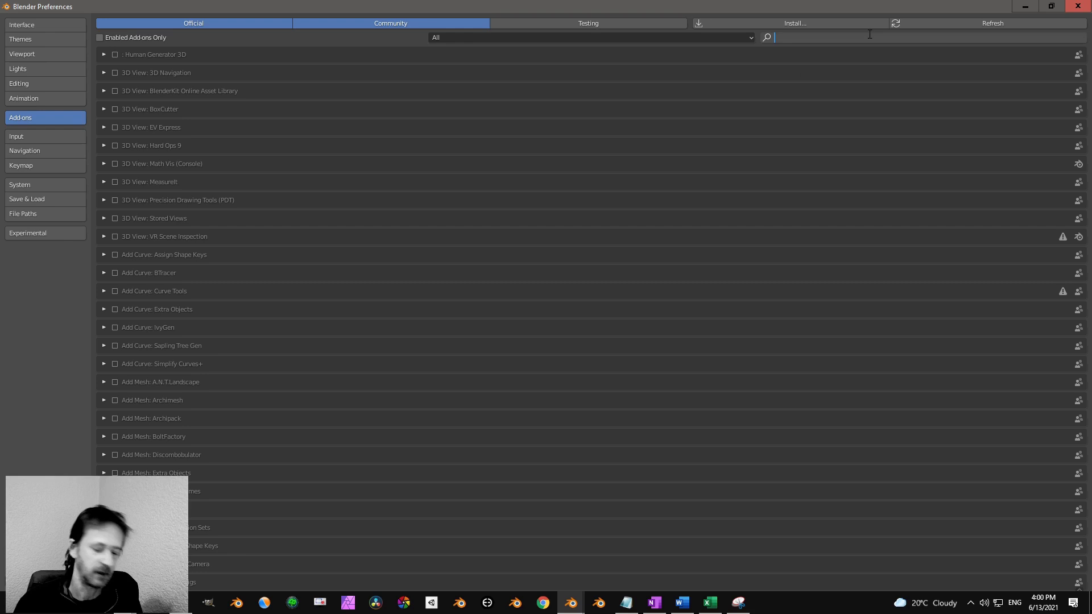
type("key")
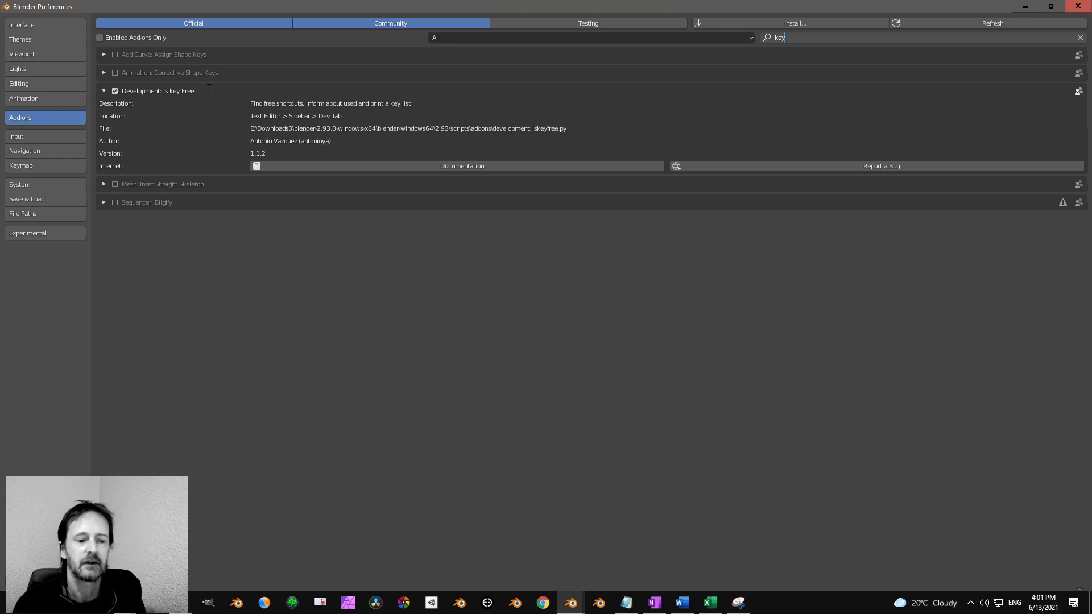
left_click(1026, 6)
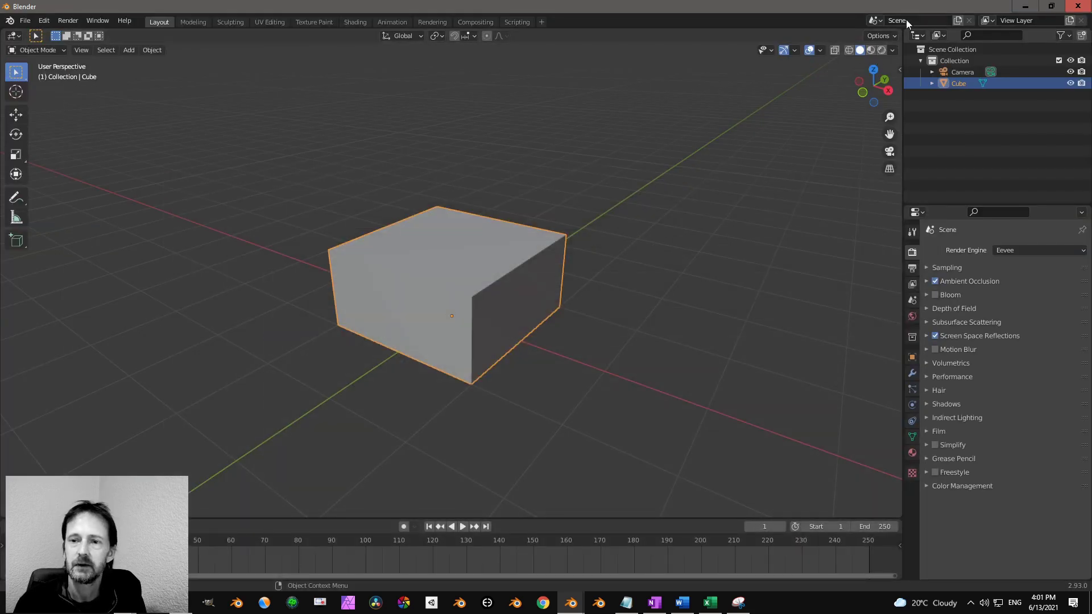
Split the 3D viewport into two areas, turn the new one into a Text Editor, and create a new text.
left_click_drag(899, 30, 426, 134)
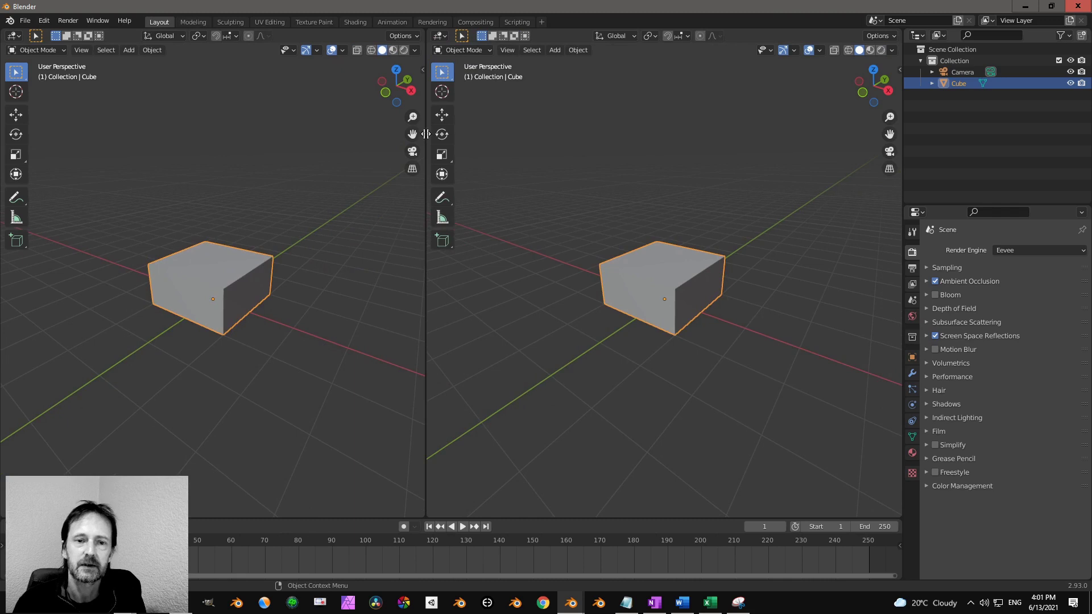
left_click(439, 35)
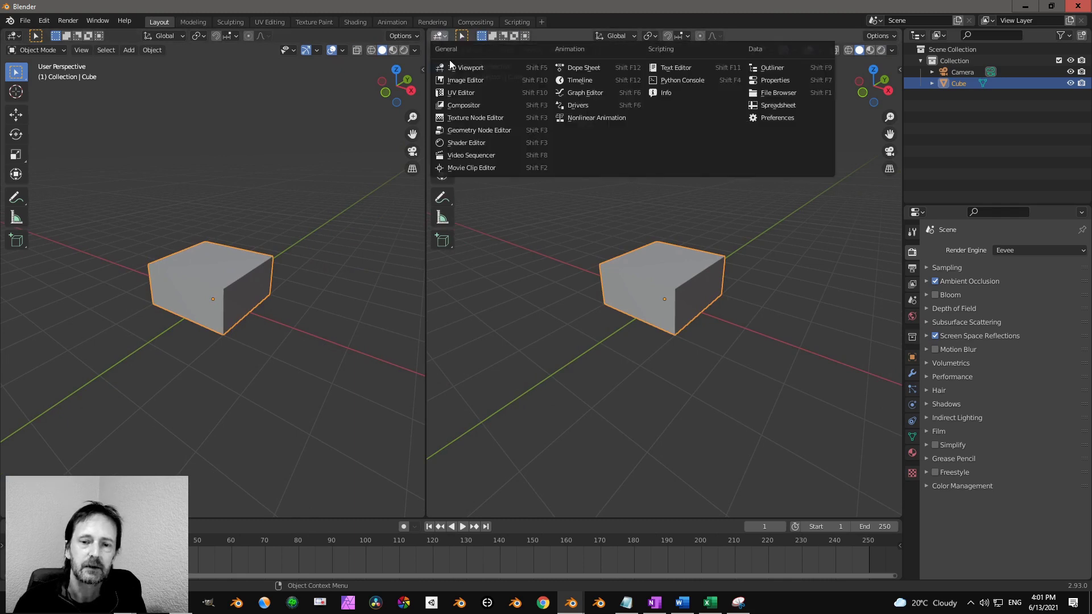
left_click(667, 69)
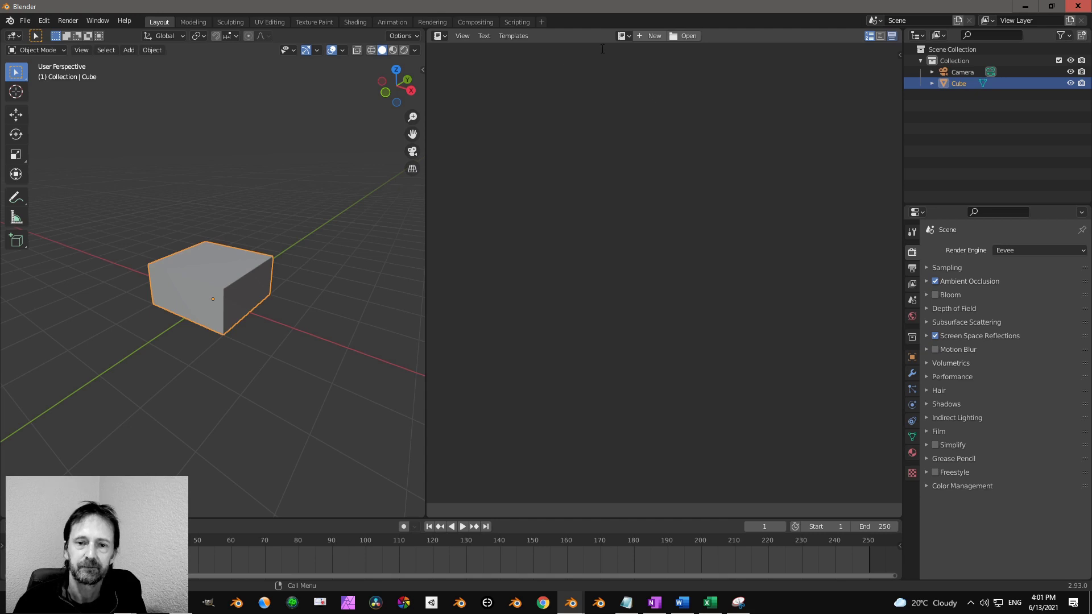
left_click(649, 36)
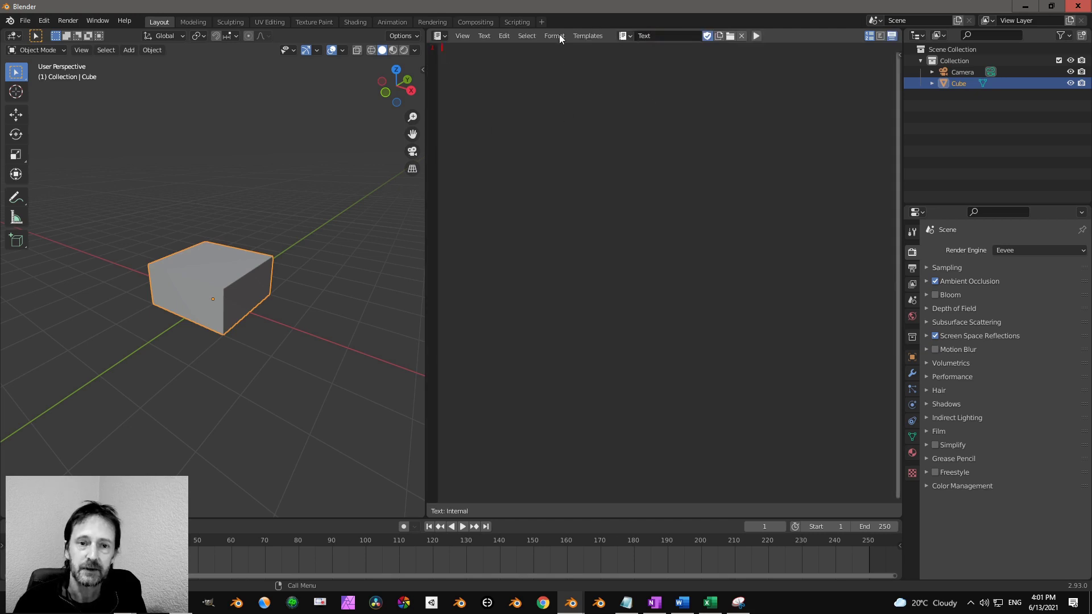
Show the Text Editor's sidebar with the Is Key Free tool expanded, and widen it to make its contents readable.
left_click(462, 35)
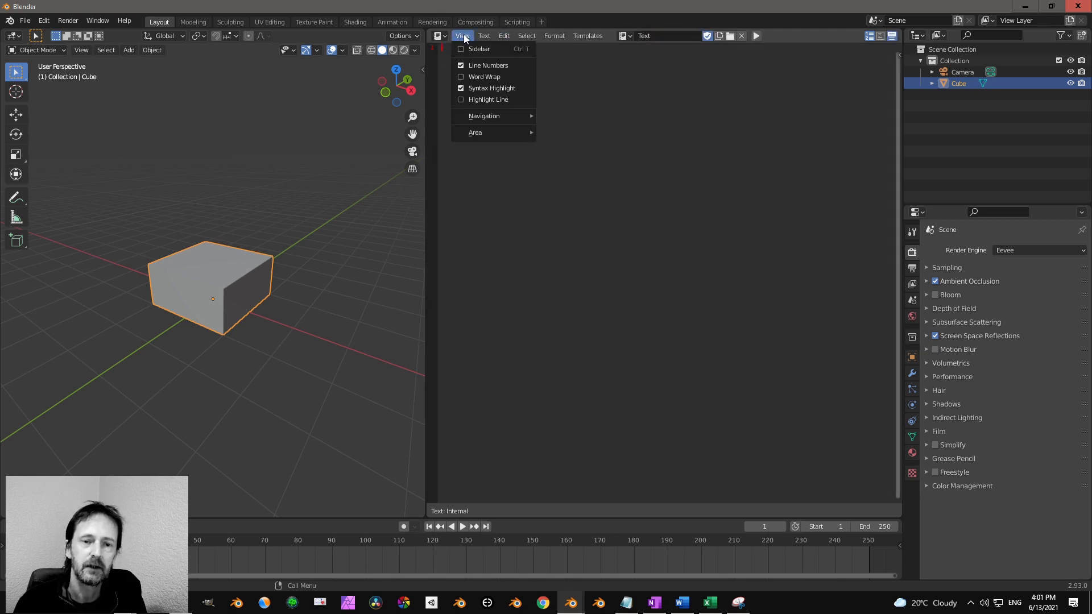
left_click(464, 47)
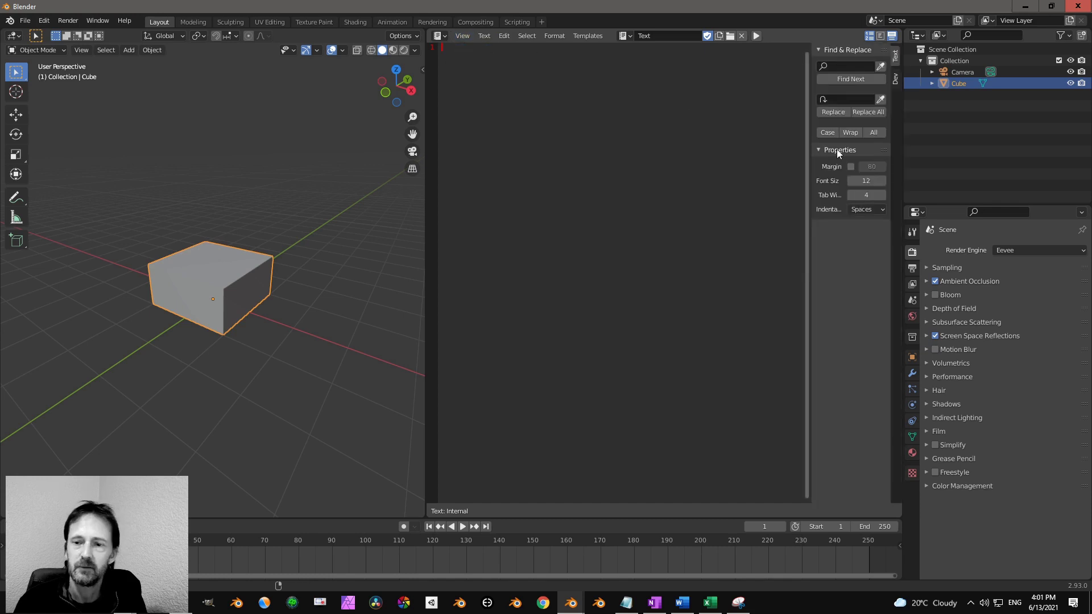
left_click(896, 78)
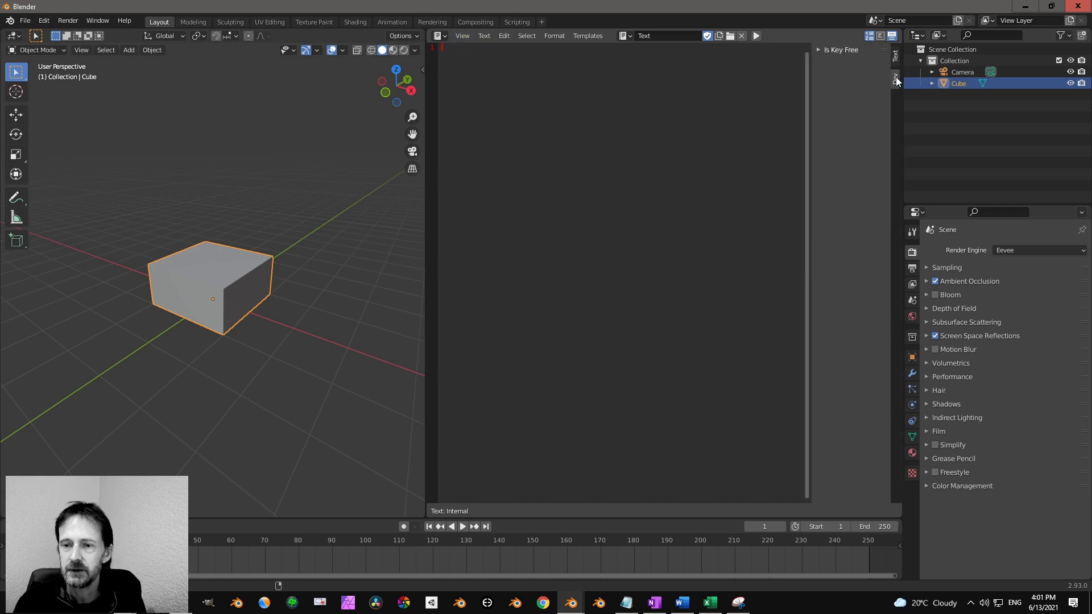
left_click(819, 49)
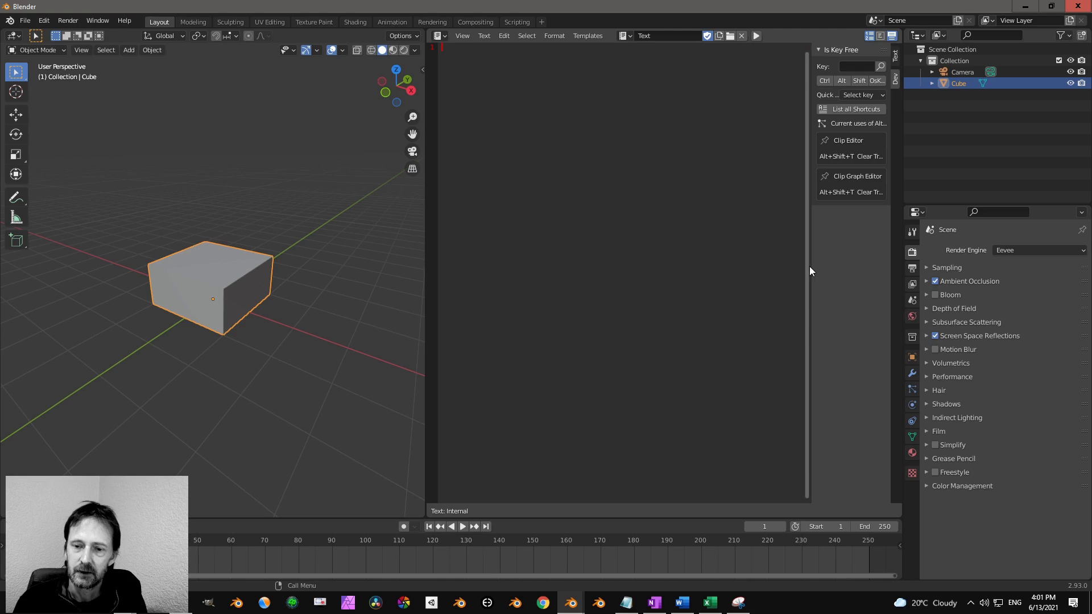
left_click_drag(810, 268, 727, 279)
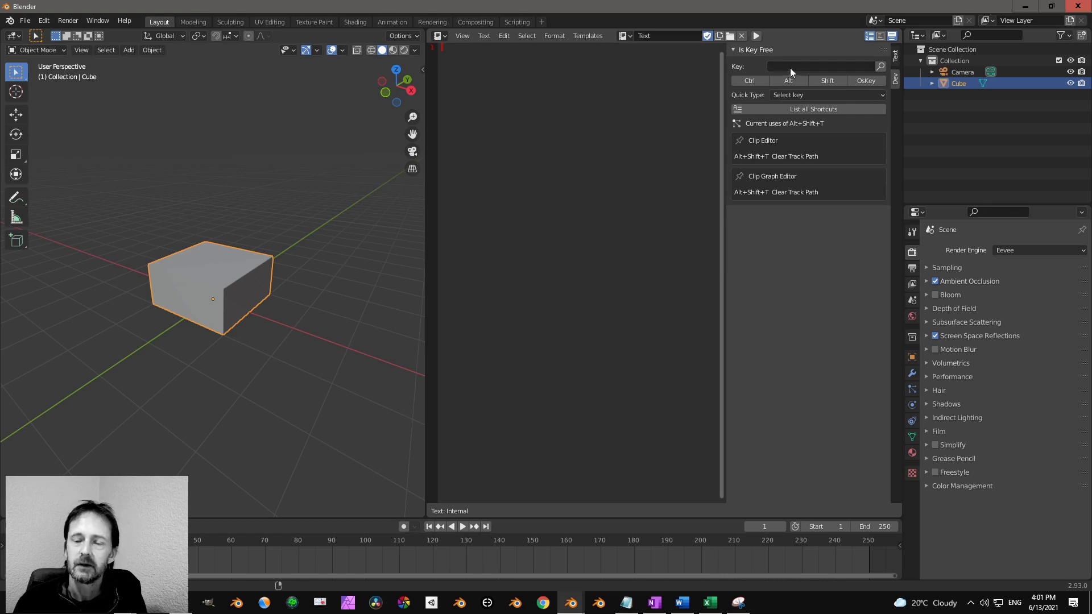
Examine the shortcut and Python command of Frame Selected among the 3D viewport's view commands.
scroll(250, 264, "up", 4)
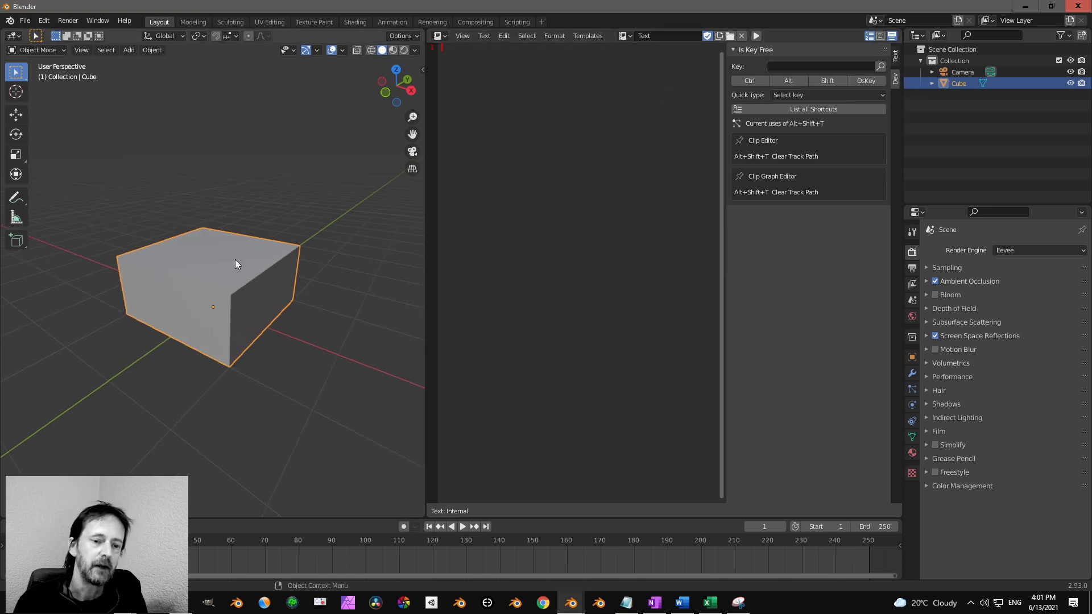
middle_click_drag(235, 263, 220, 246)
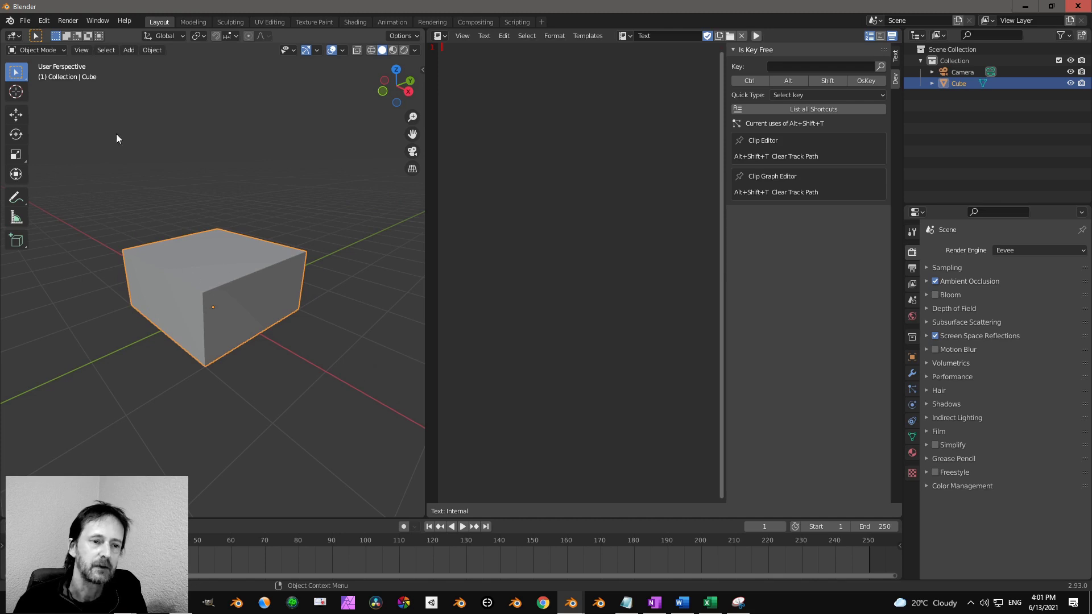
left_click(81, 50)
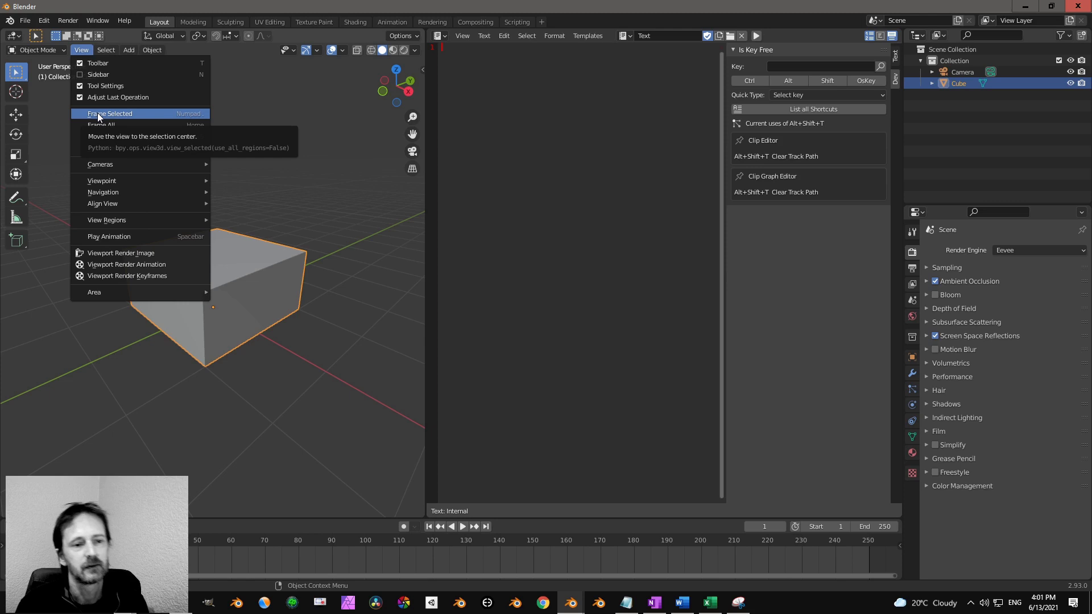
Check with Is Key Free whether the key combination Ctrl+Alt+X is available.
left_click(797, 66)
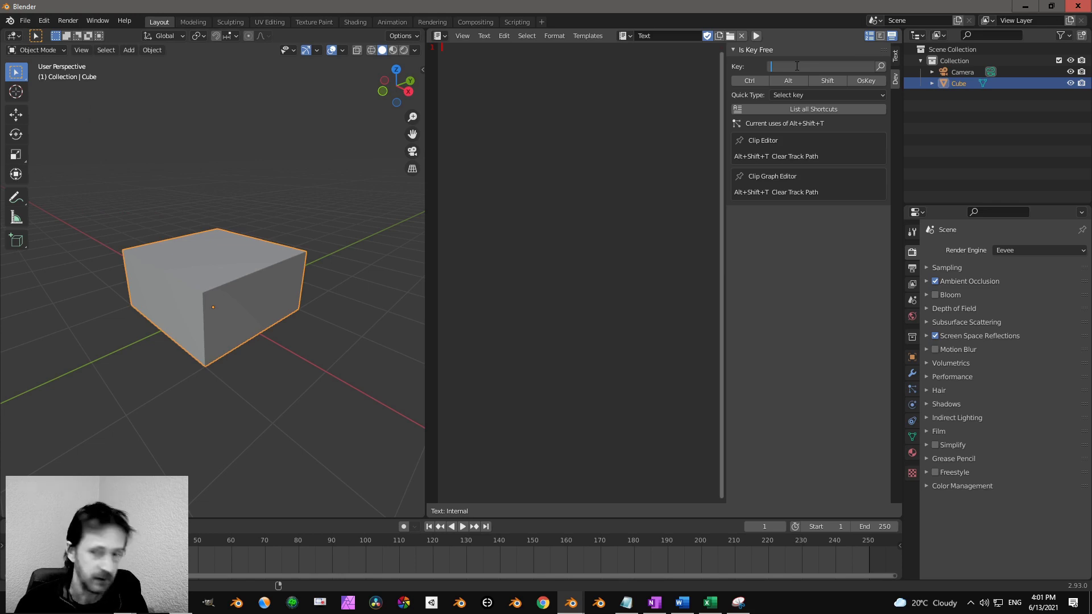
type("x")
key("Return")
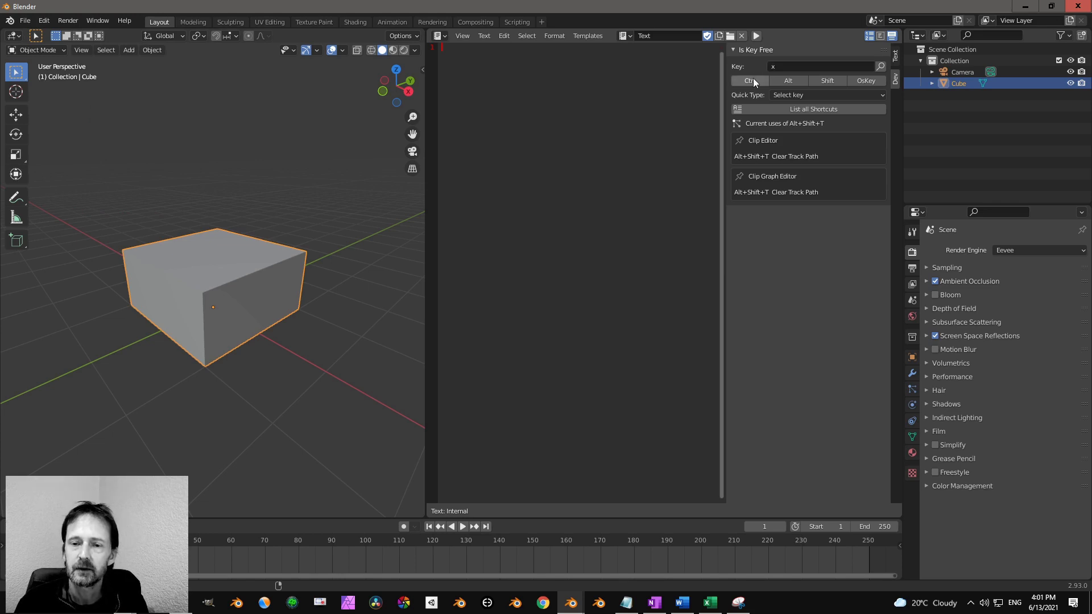
left_click(785, 79)
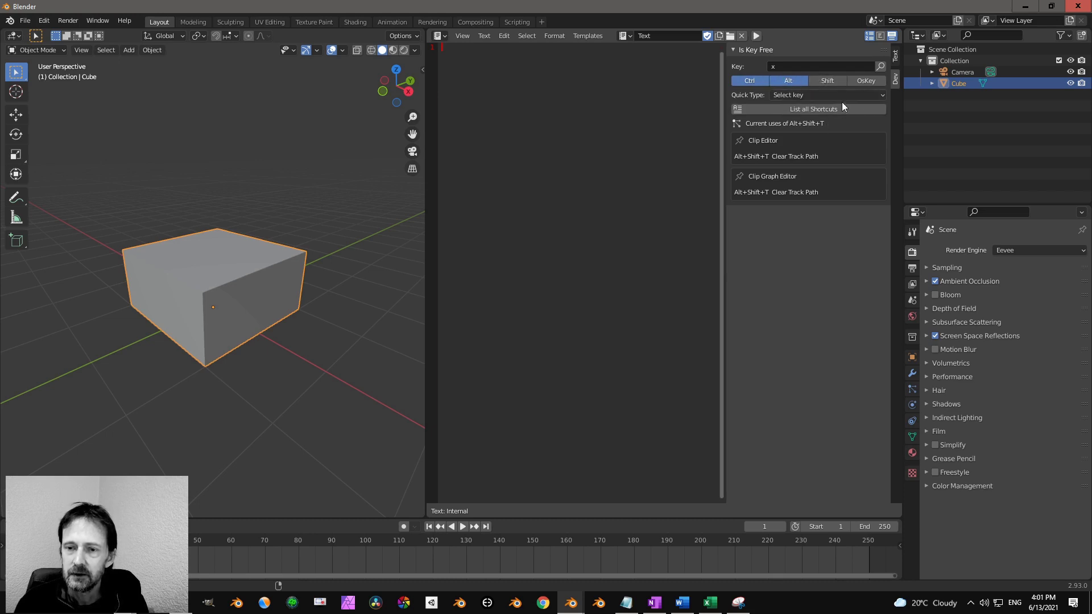
left_click(882, 67)
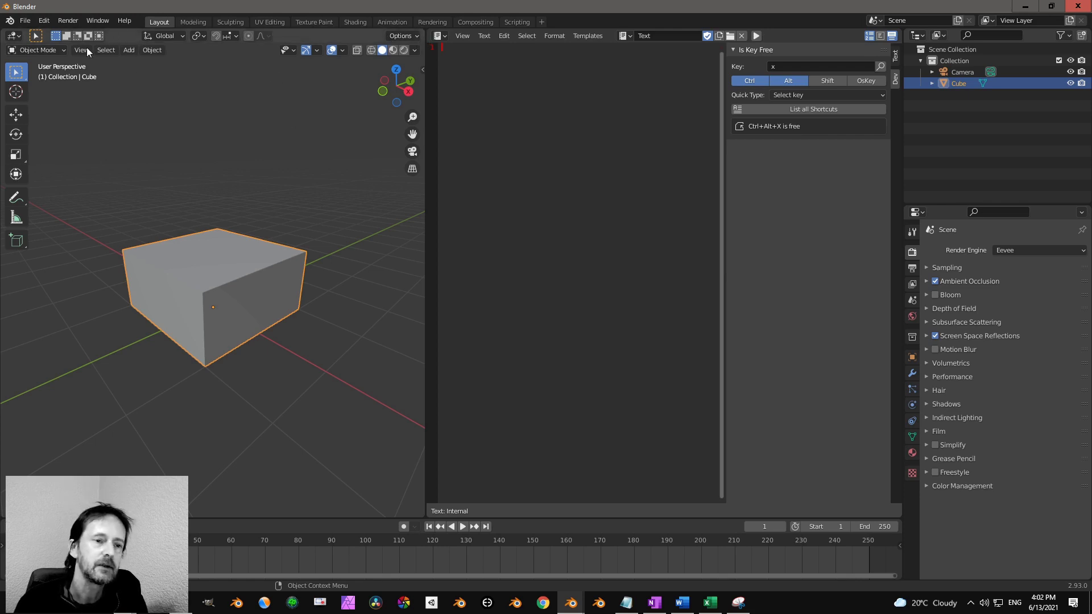
Open the shortcut options of the 3D viewport's Frame Selected command.
left_click(42, 48)
left_click(70, 53)
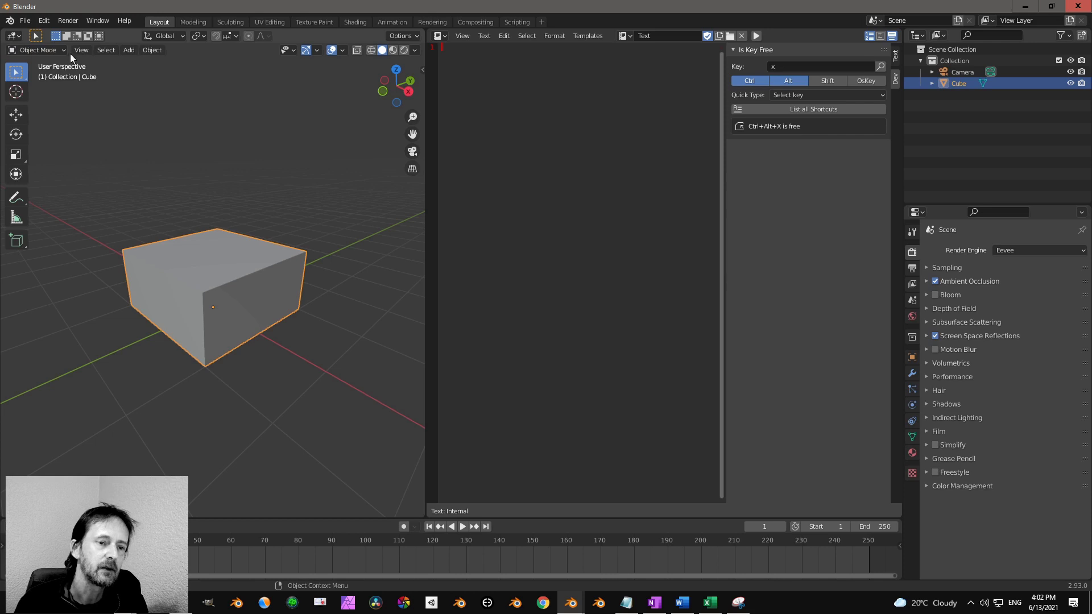
left_click(80, 51)
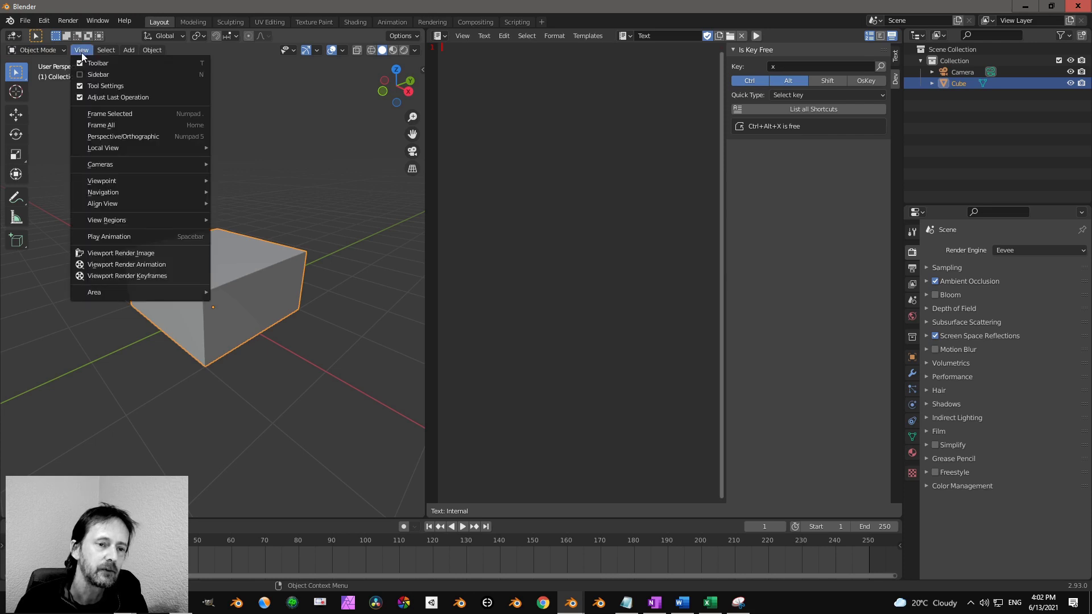
right_click(112, 114)
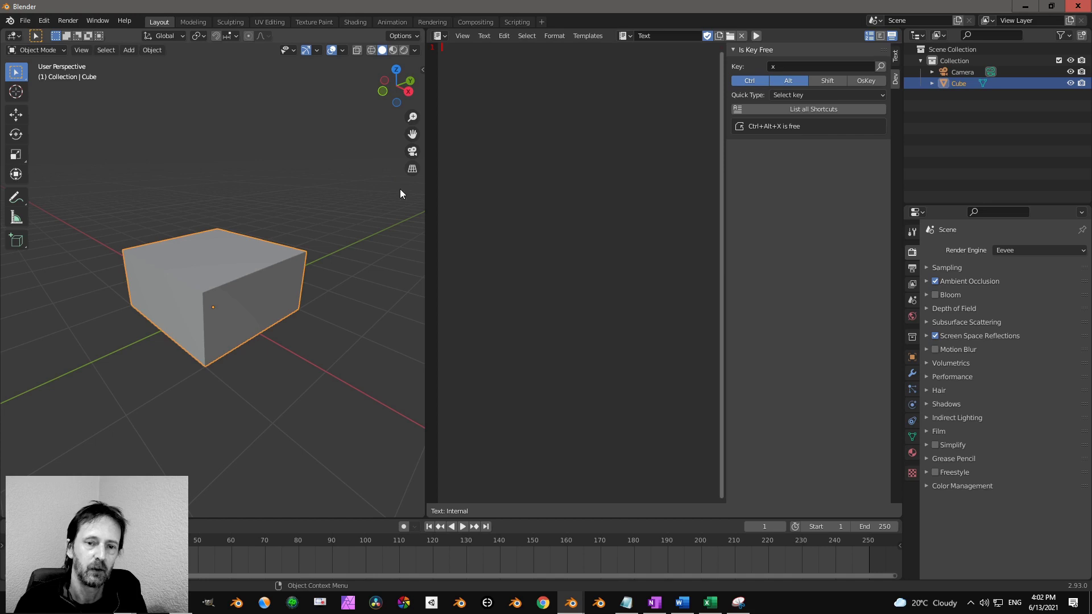
Close the Text Editor by joining its area into the 3D viewport, so the viewport spans the full workspace width.
left_click_drag(425, 31, 692, 67)
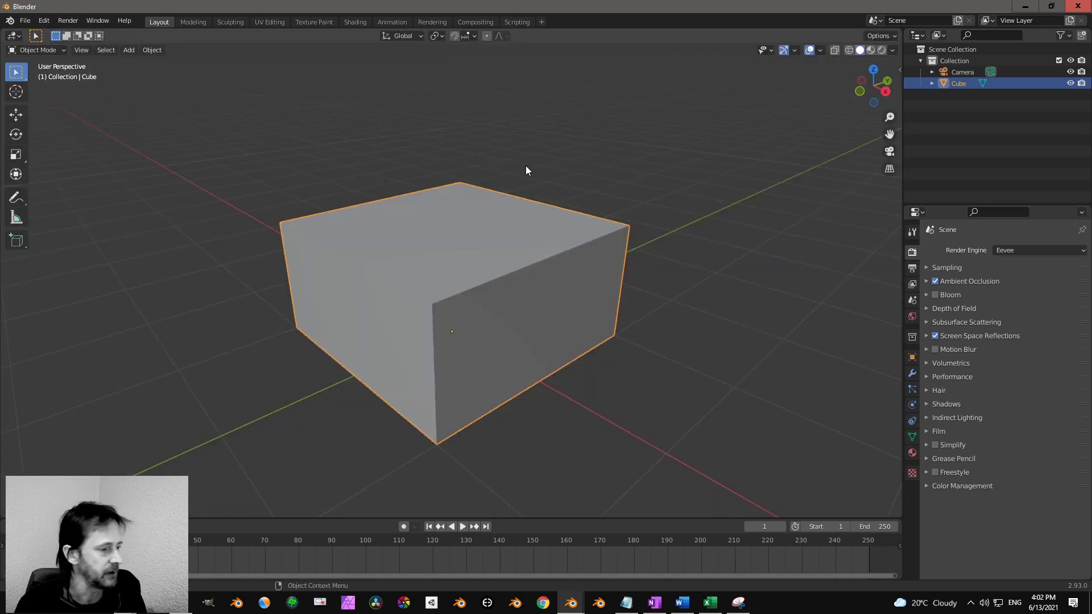
scroll(496, 152, "down", 4)
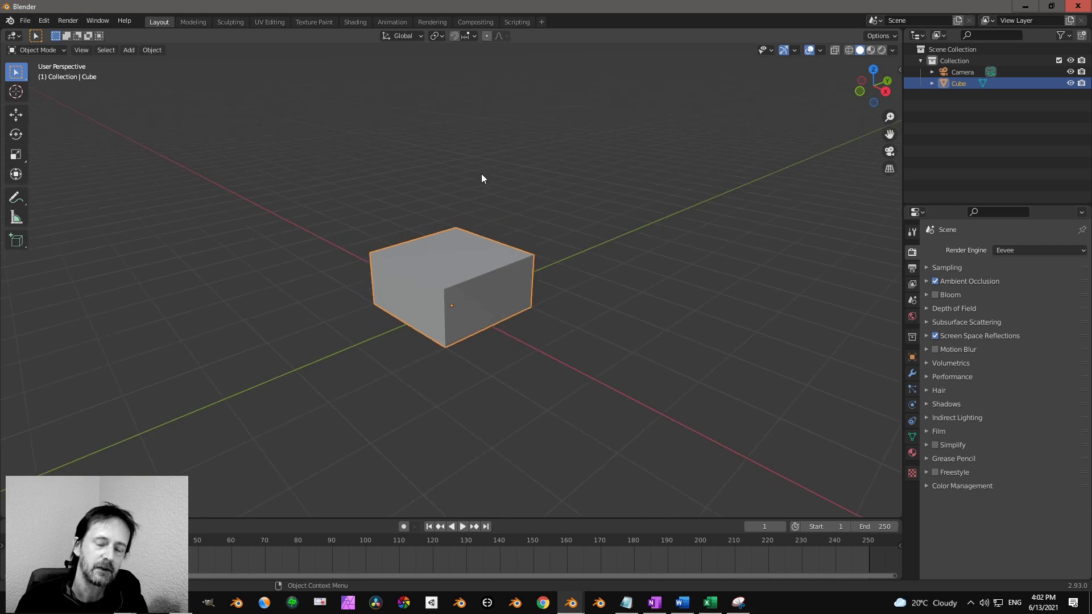
middle_click_drag(483, 233, 506, 255)
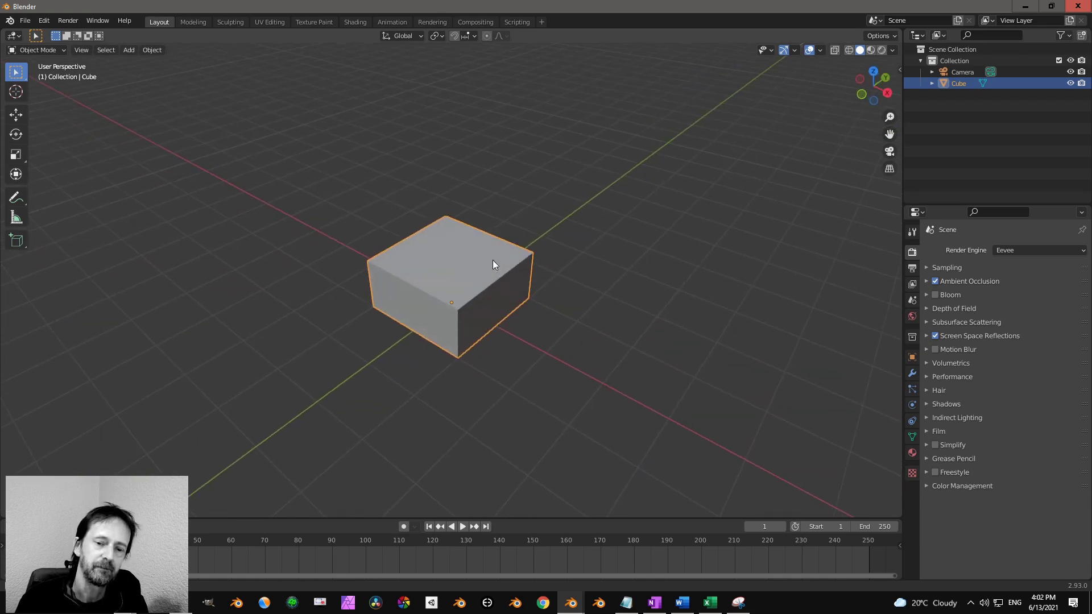
scroll(492, 261, "up", 2)
middle_click_drag(495, 260, 487, 200)
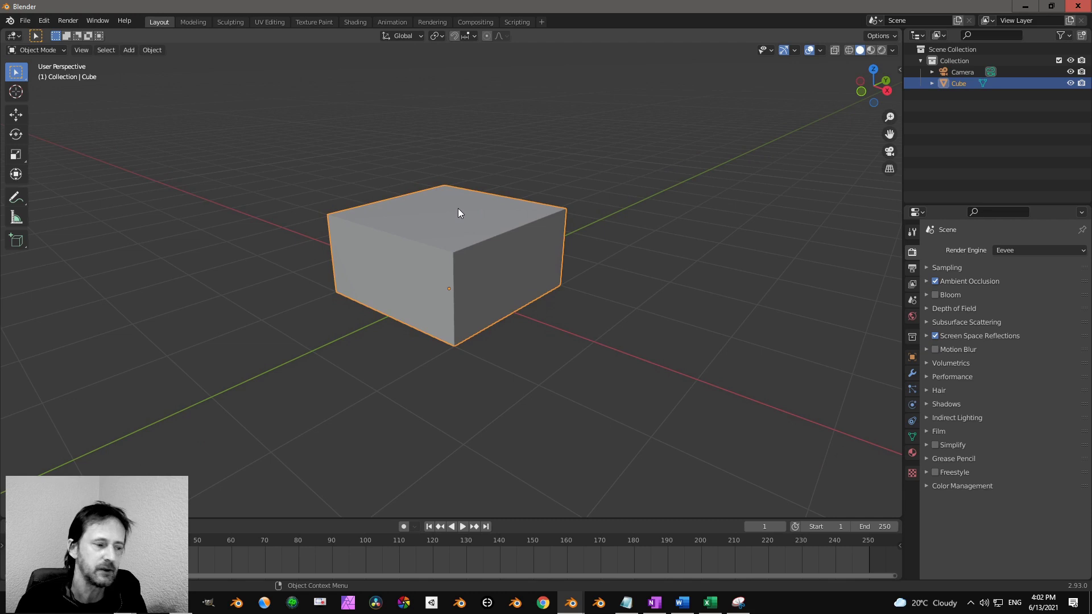
Use Zoom Region to zoom in on a small area around the cube's nearest top corner.
scroll(458, 218, "down", 4)
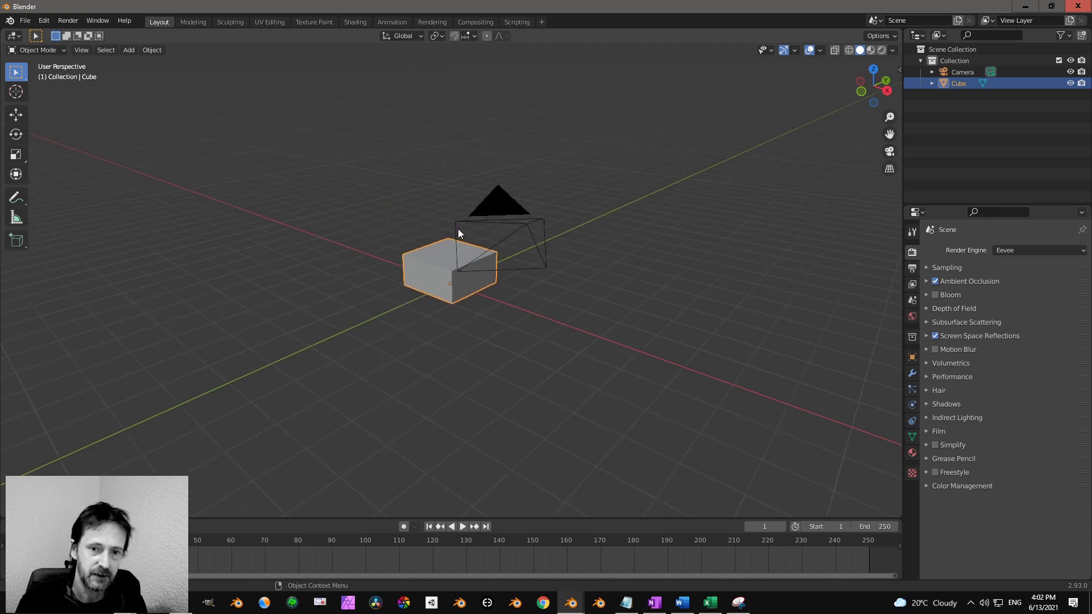
middle_click_drag(459, 229, 473, 258)
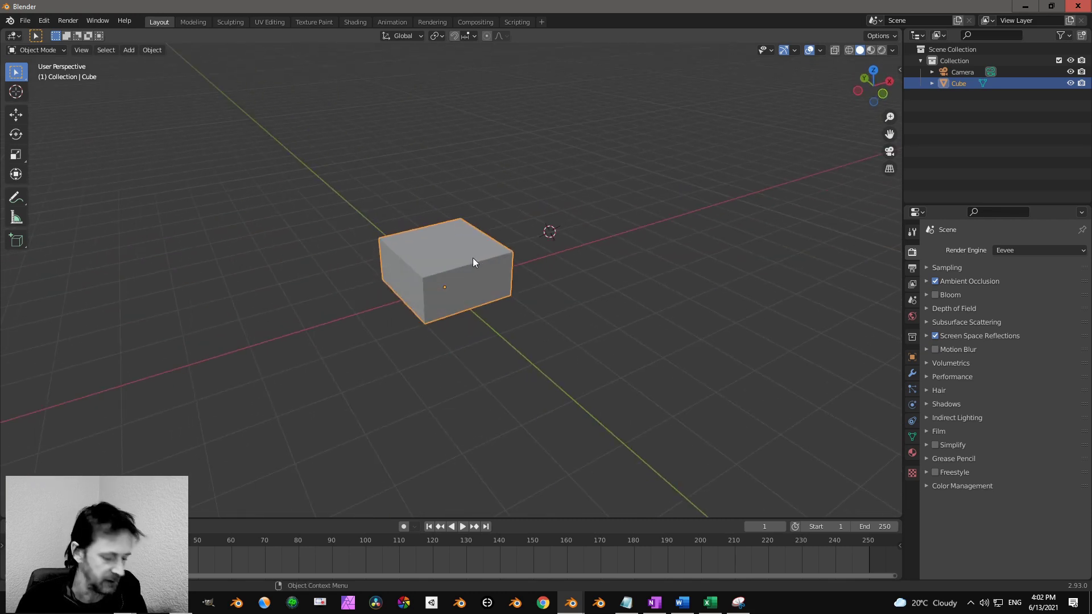
key("b")
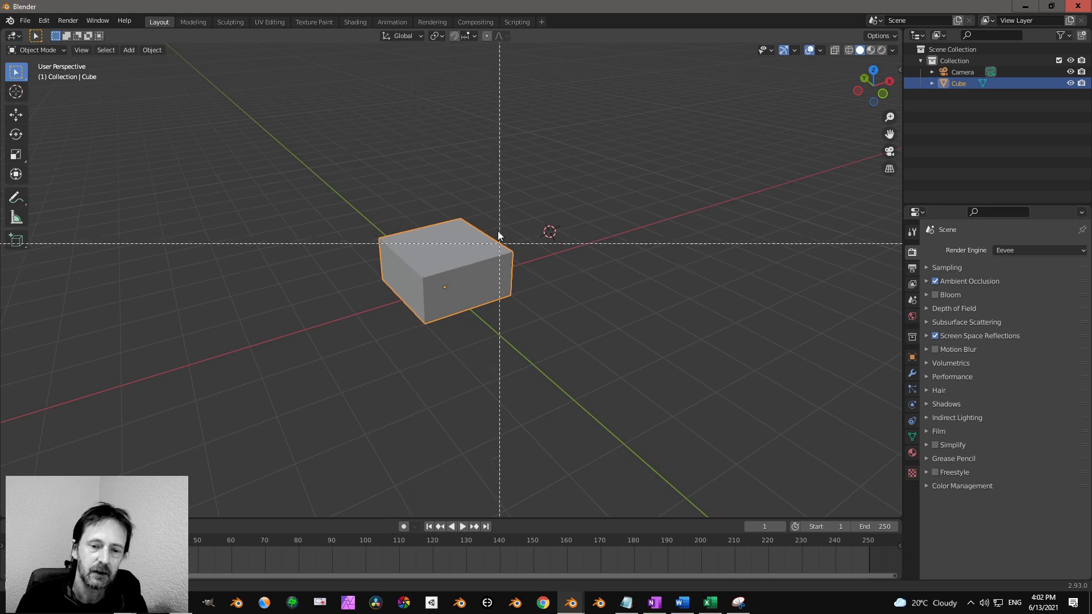
key("Escape")
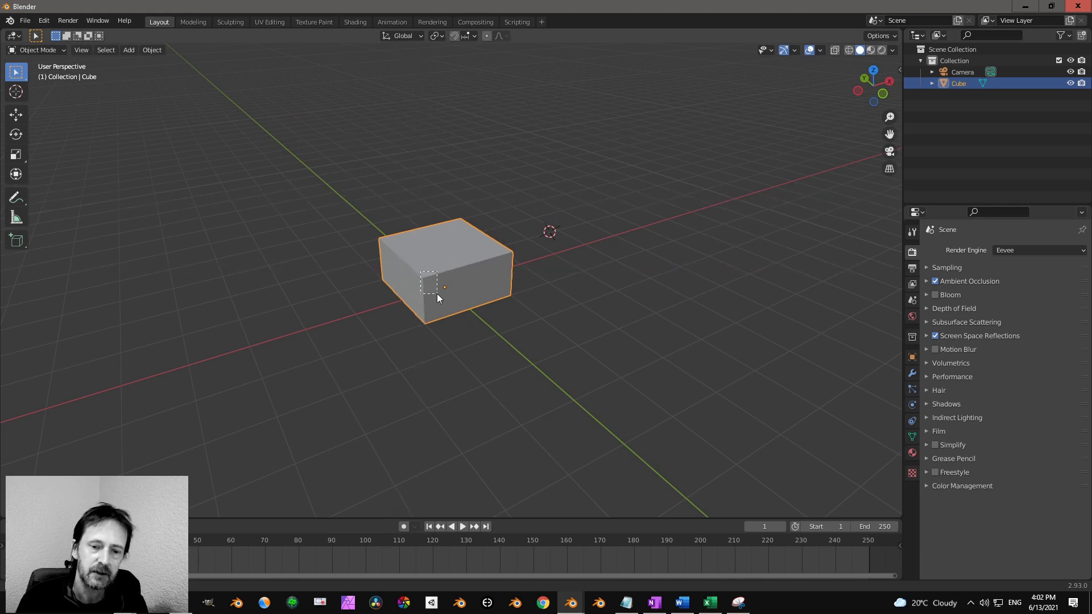
scroll(436, 293, "up", 8)
scroll(356, 176, "down", 6)
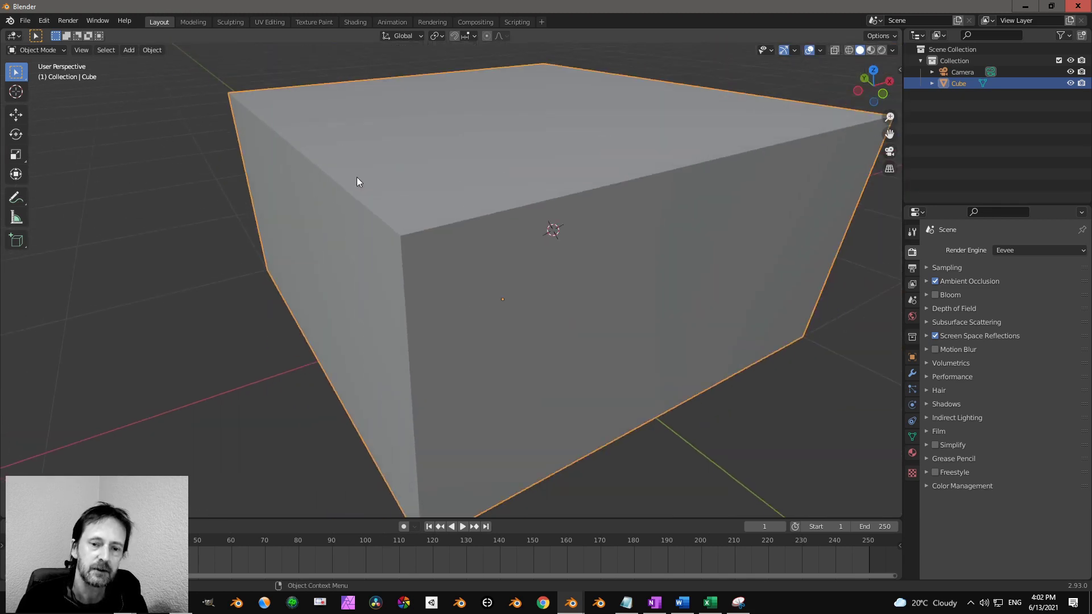
scroll(398, 191, "down", 4)
middle_click_drag(517, 254, 550, 230)
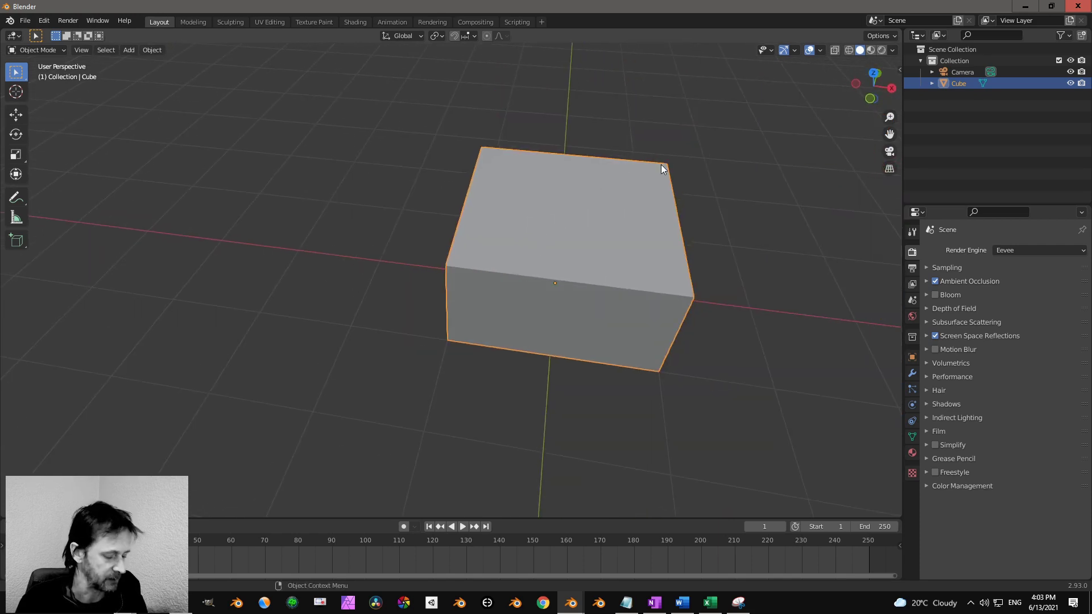
Use Zoom Region to zoom in on the cube's far top corner.
key("b")
left_click_drag(657, 155, 684, 172)
scroll(511, 224, "down", 3)
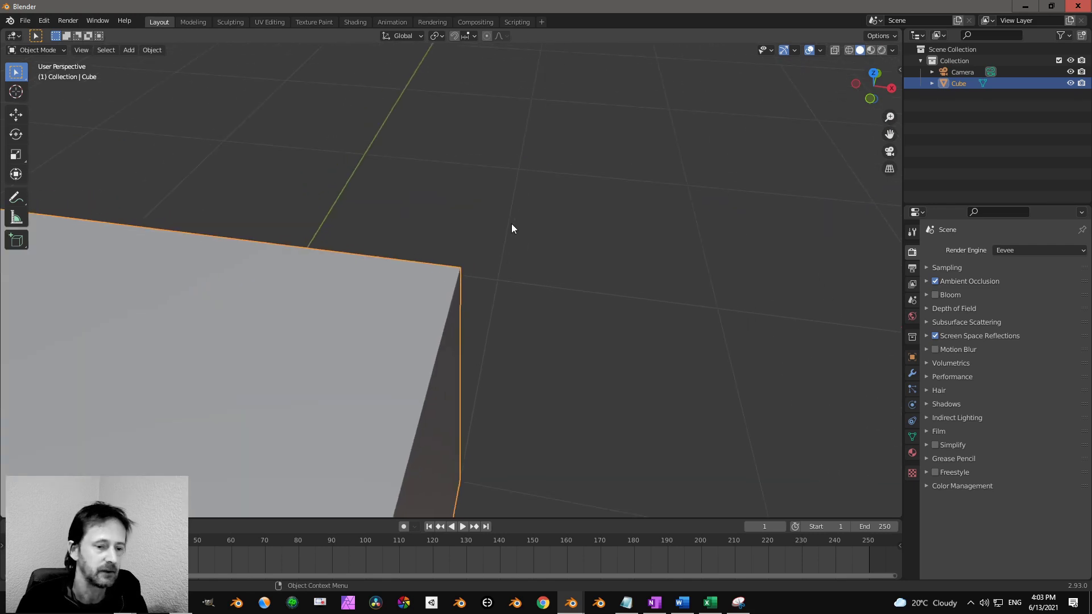
Center the view on the selected cube with Frame Selected.
scroll(500, 222, "down", 4)
middle_click_drag(483, 224, 500, 202)
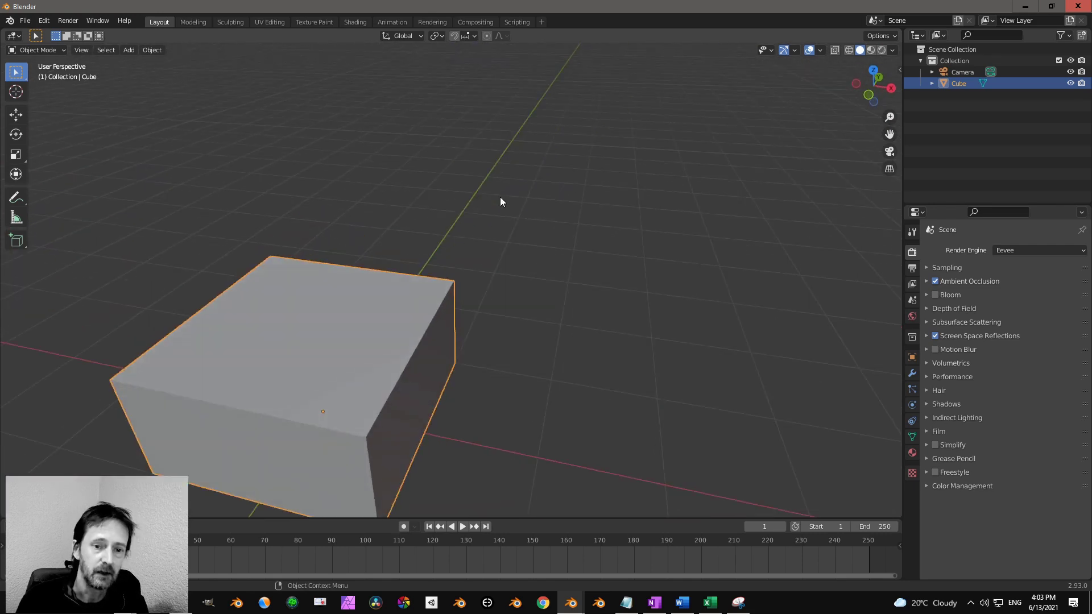
key("KP_Decimal")
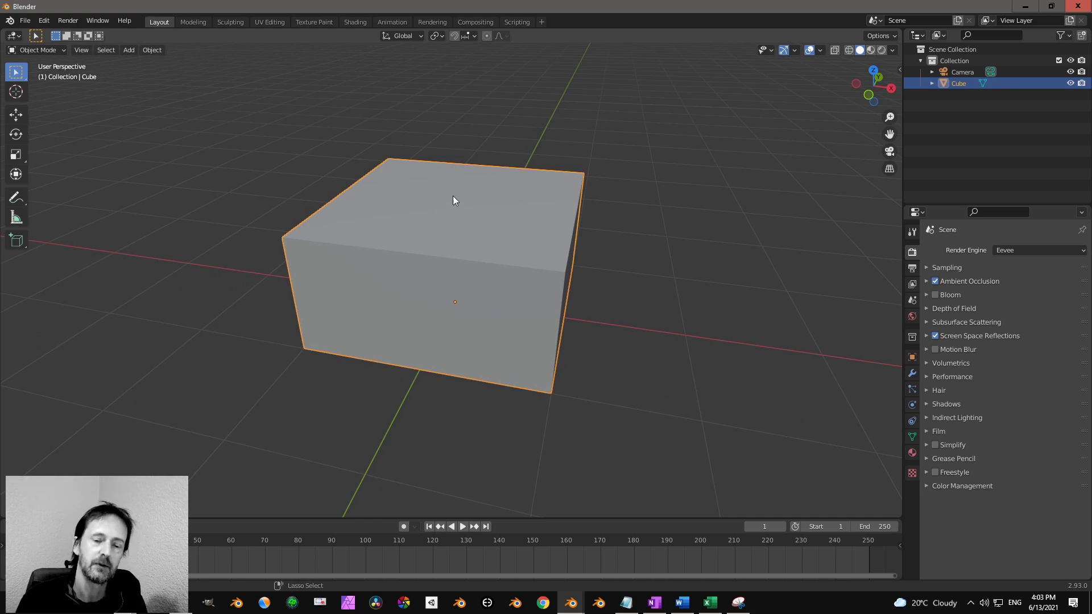
mouse_move(452, 196)
middle_mouse_down("ctrl")
mouse_move(477, 377)
mouse_move(442, 146)
mouse_move(468, 273)
mouse_move(452, 187)
middle_mouse_up("ctrl")
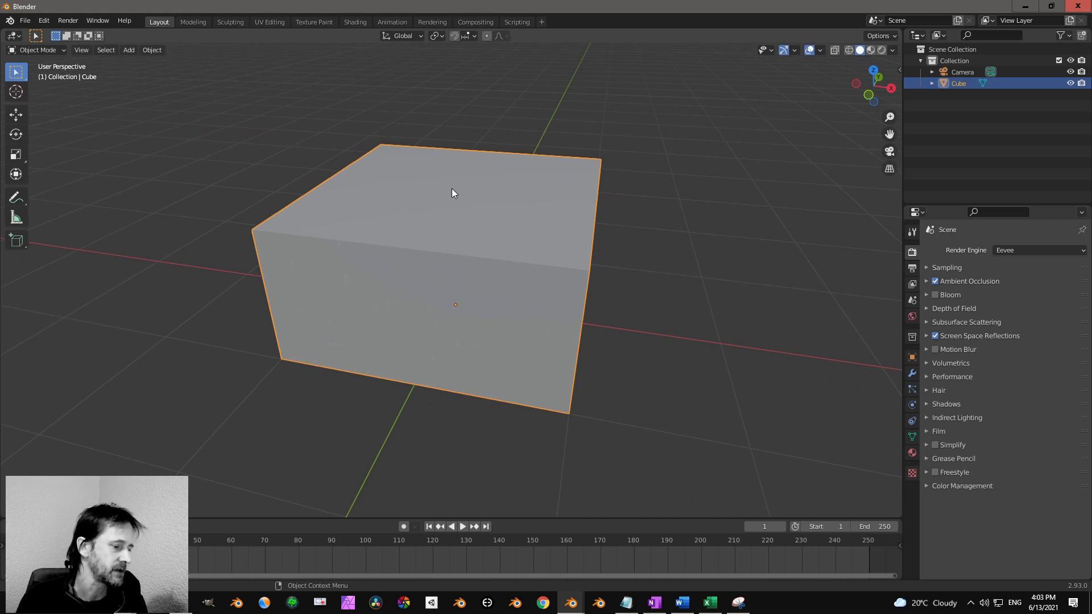
Fit the cube and the camera together in the viewport with Frame All.
scroll(449, 199, "down", 5)
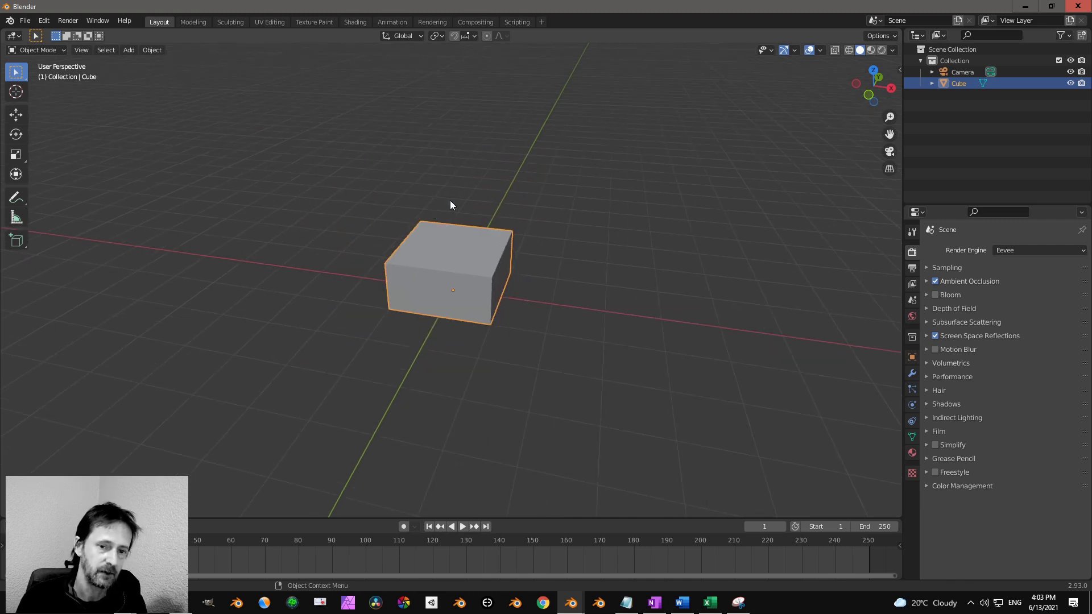
middle_click_drag(449, 200, 422, 270)
scroll(486, 207, "down", 4)
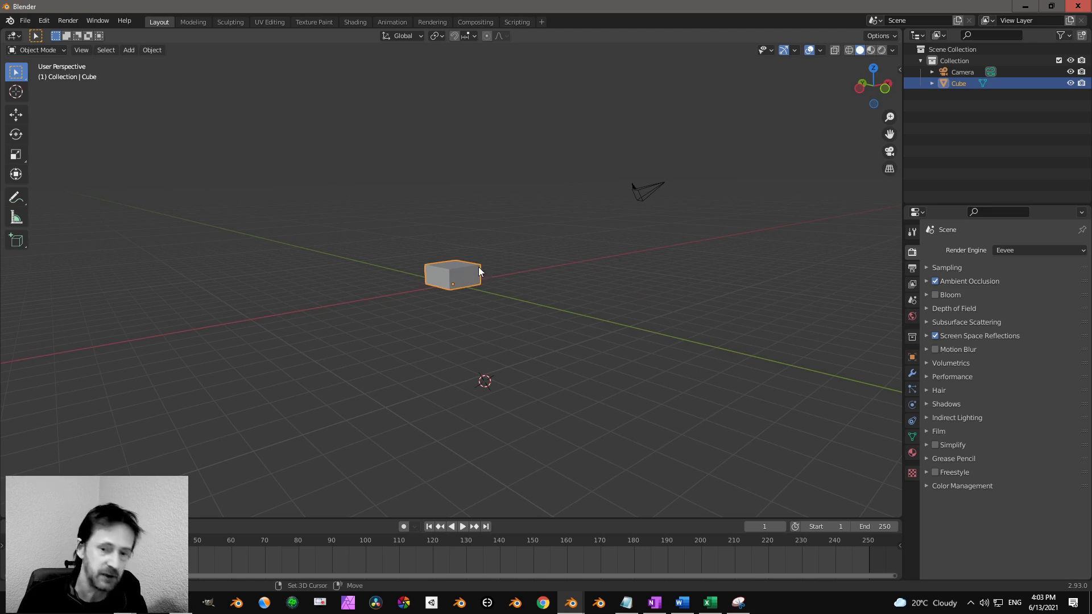
key("Home")
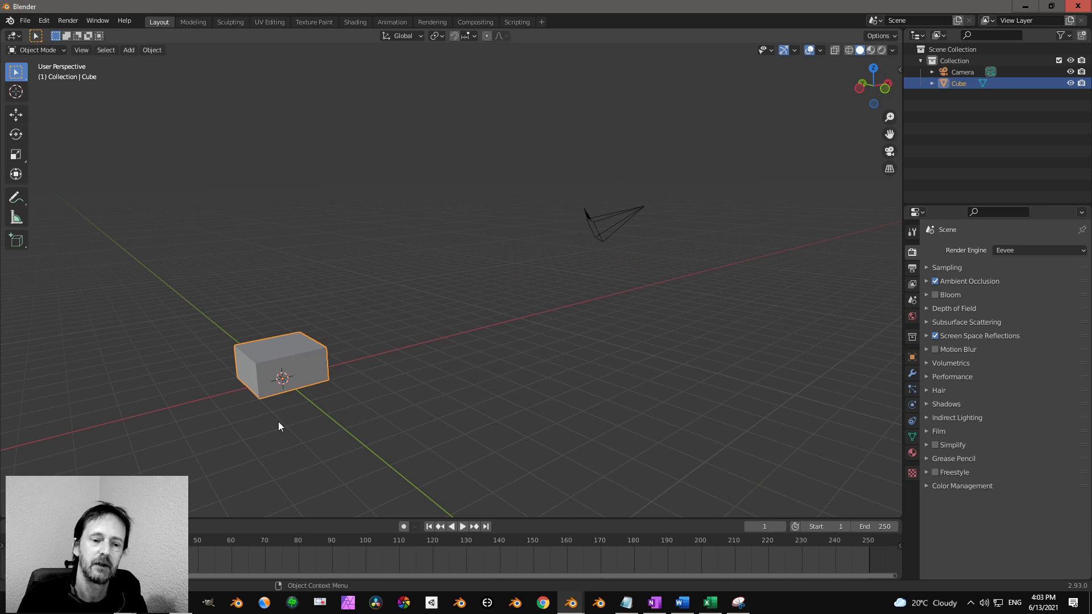
middle_click_drag(458, 240, 475, 242)
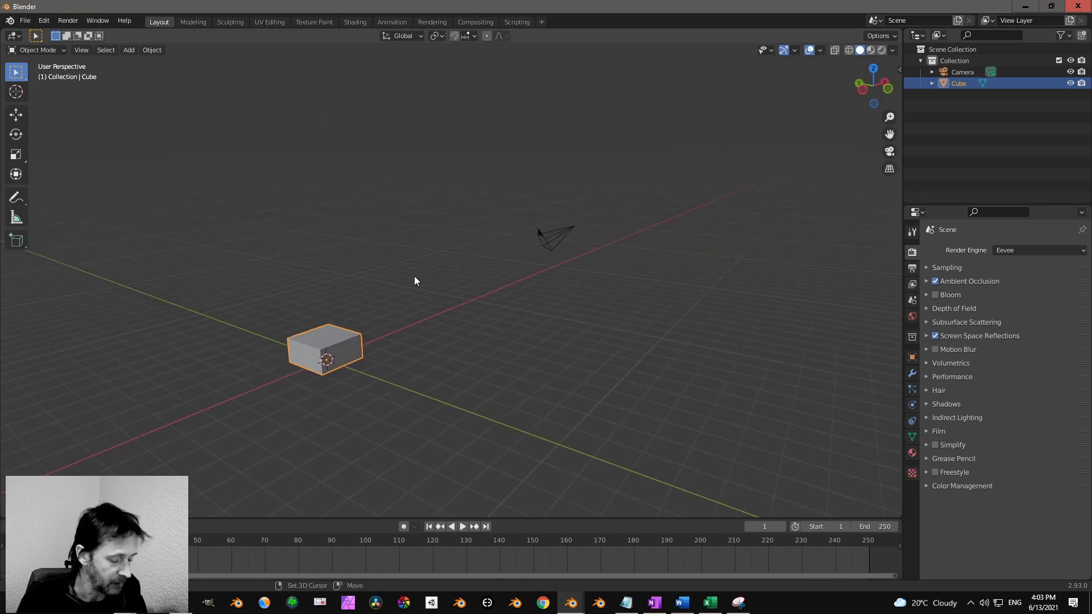
Duplicate the cube and move the copy about 104 m farther away from the original, mainly along the Y axis.
key("shift+d")
left_click(782, 211)
scroll(768, 239, "down", 4)
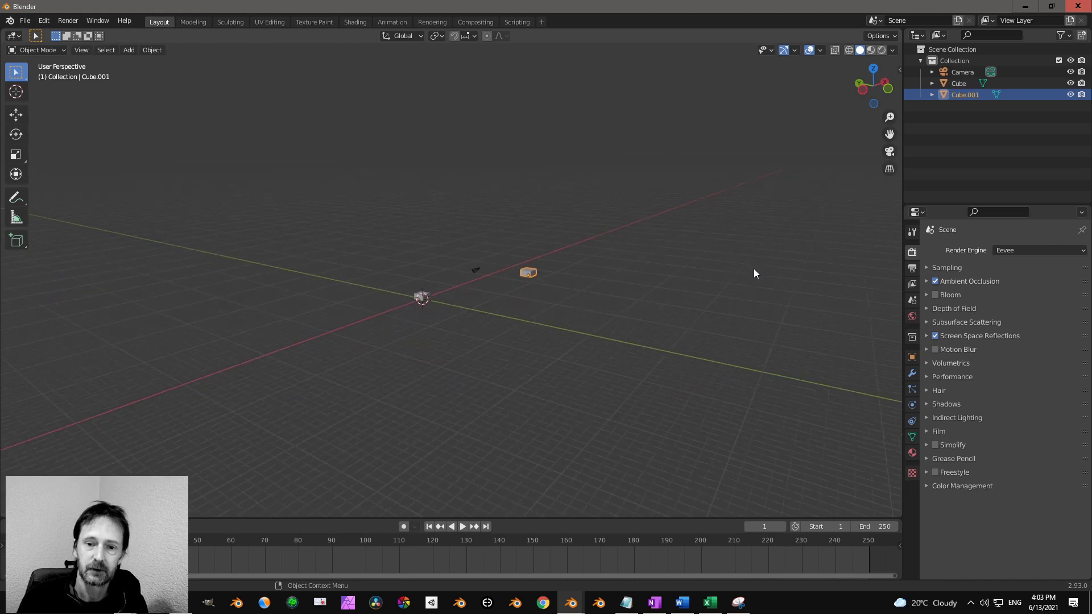
middle_click_drag(756, 272, 590, 268)
key("g")
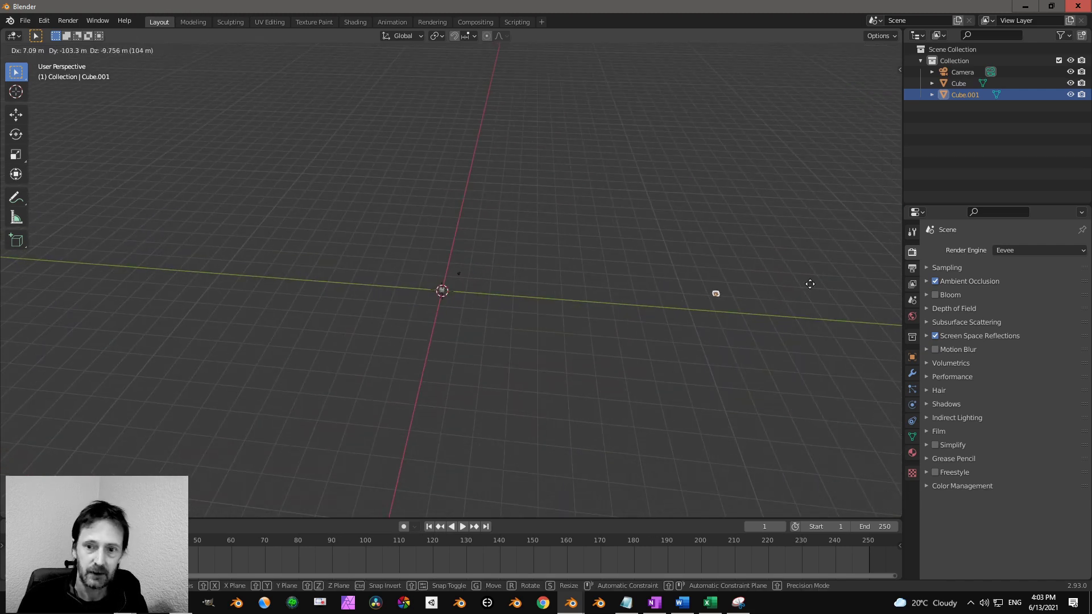
left_click(767, 279)
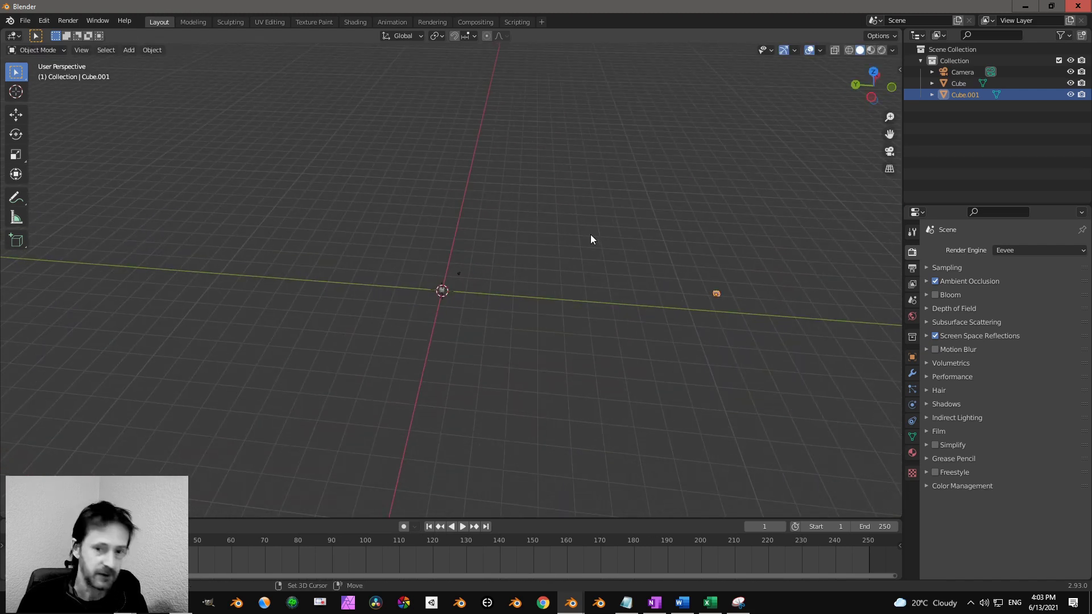
Delete the distant duplicate of the cube.
key("ctrl+KP_6")
scroll(523, 236, "up", 1)
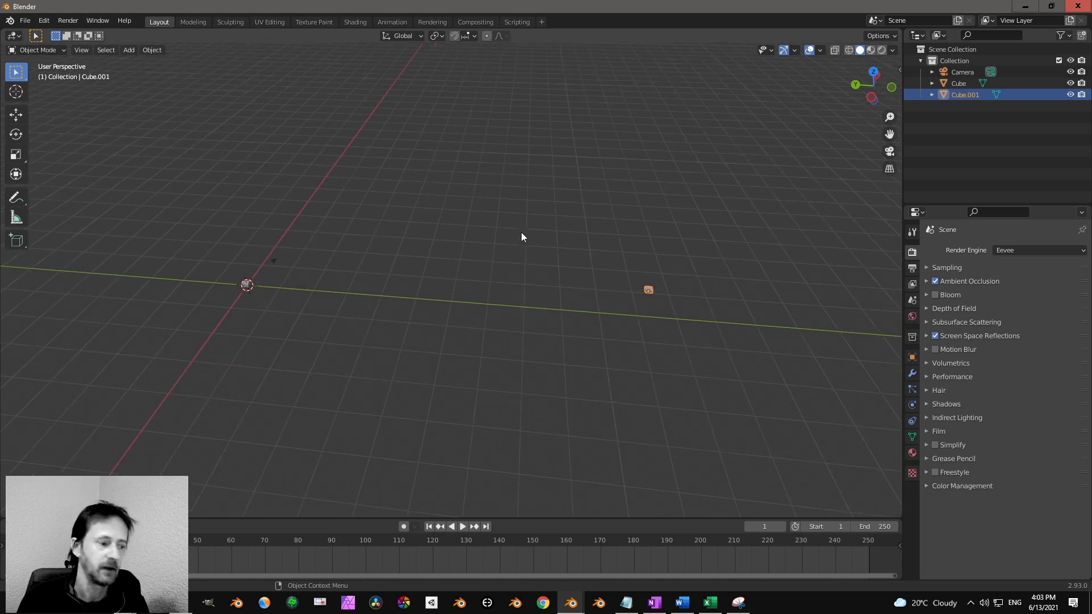
middle_click_drag(521, 228, 557, 250)
scroll(447, 201, "down", 1)
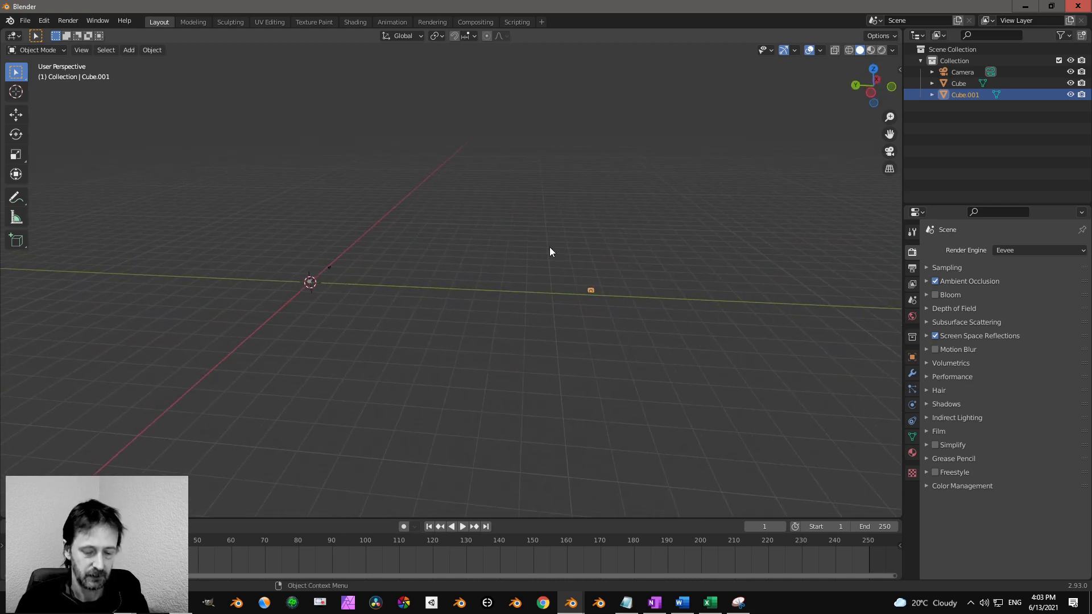
scroll(549, 247, "up", 1)
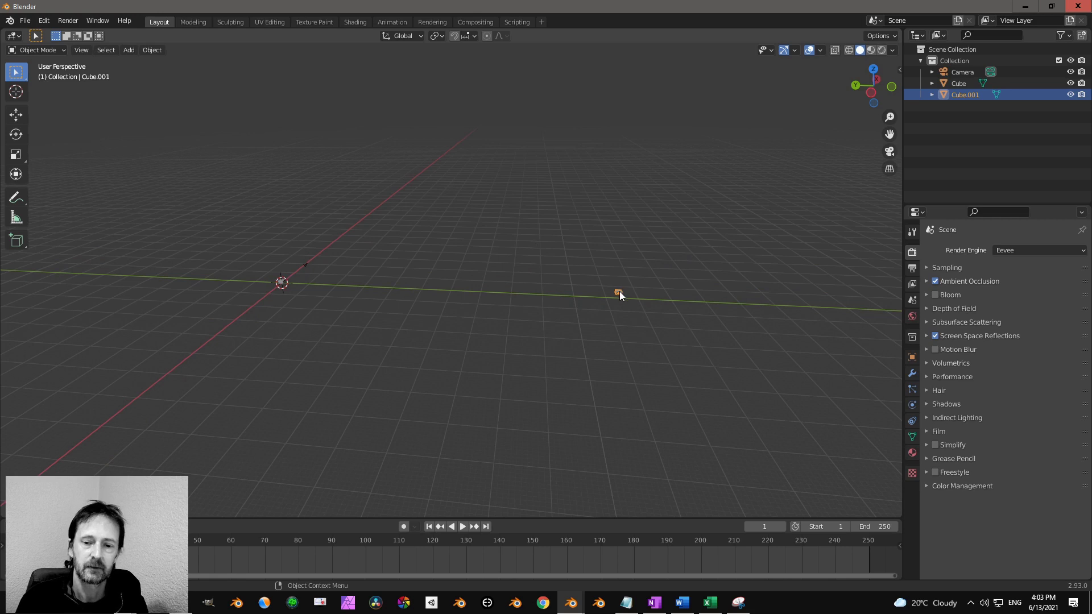
scroll(619, 293, "up", 3)
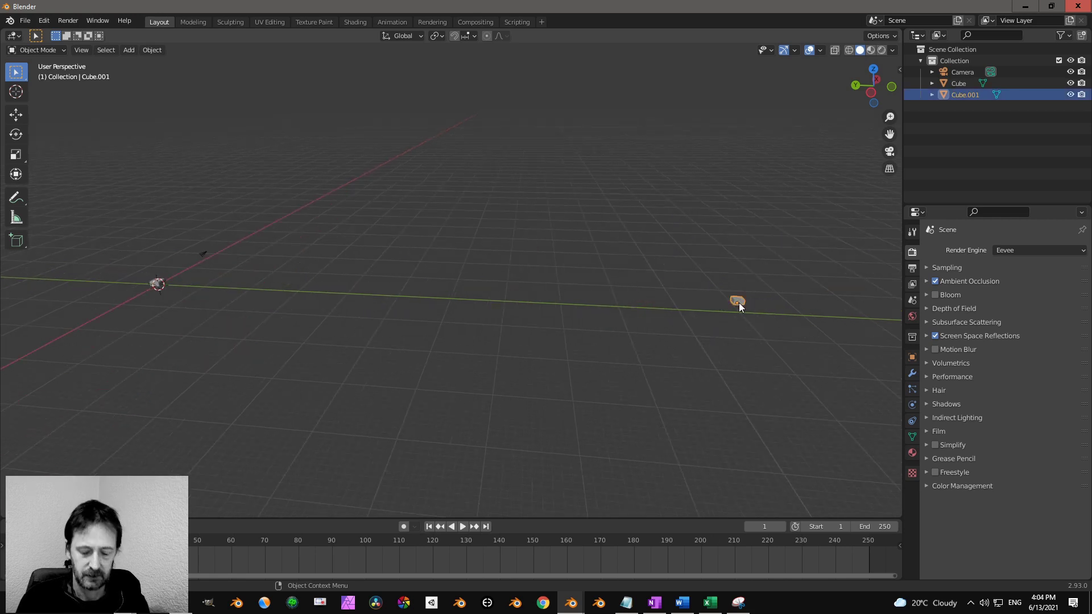
key("Delete")
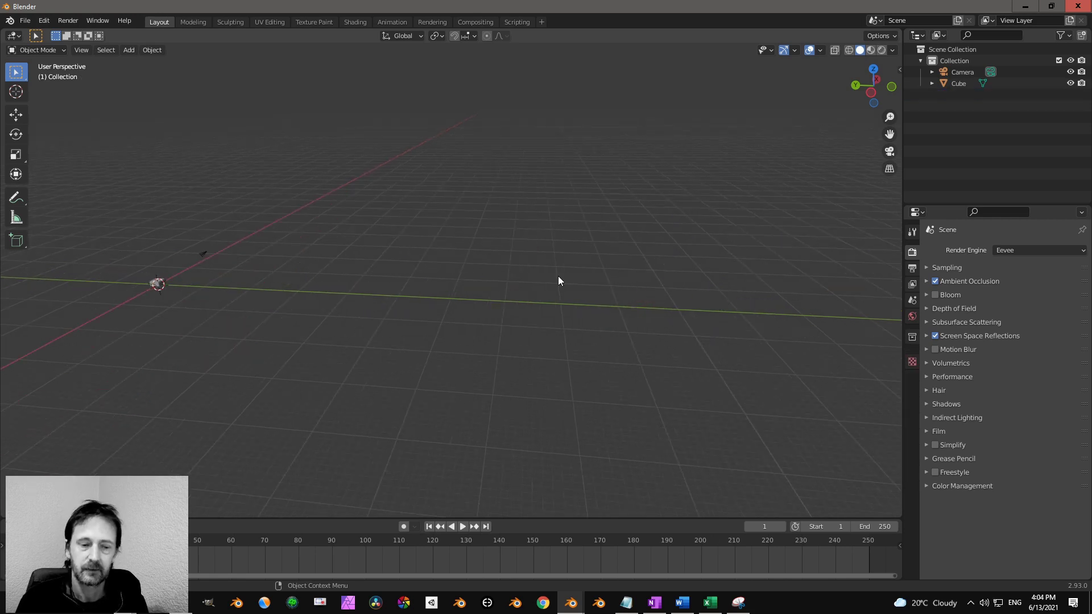
Select the original cube at the world origin and zoom to it with Frame Selected.
left_click(159, 283)
key("KP_Decimal")
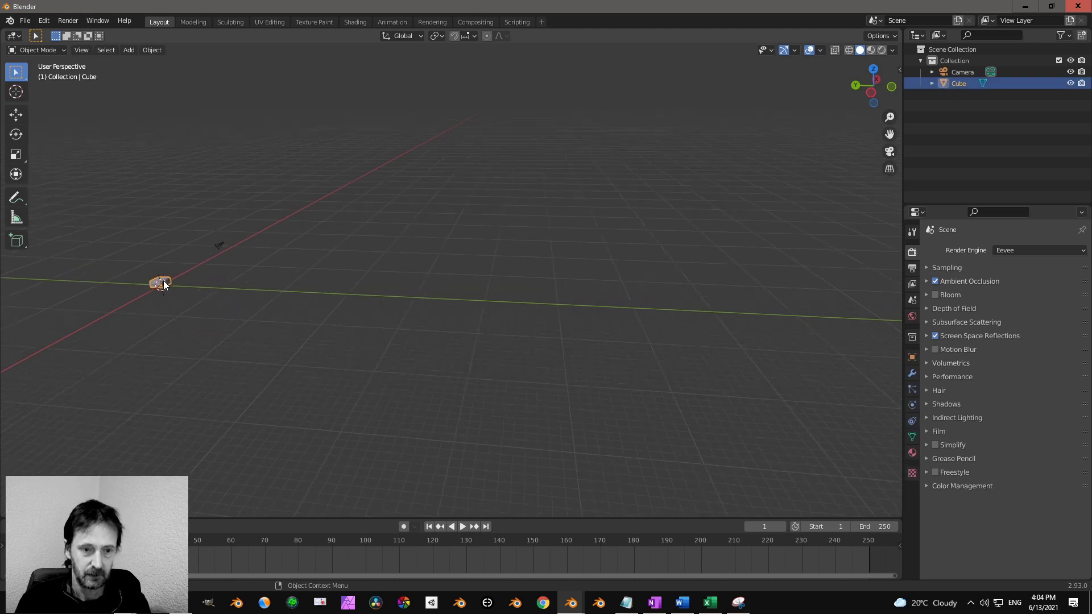
scroll(375, 254, "down", 5)
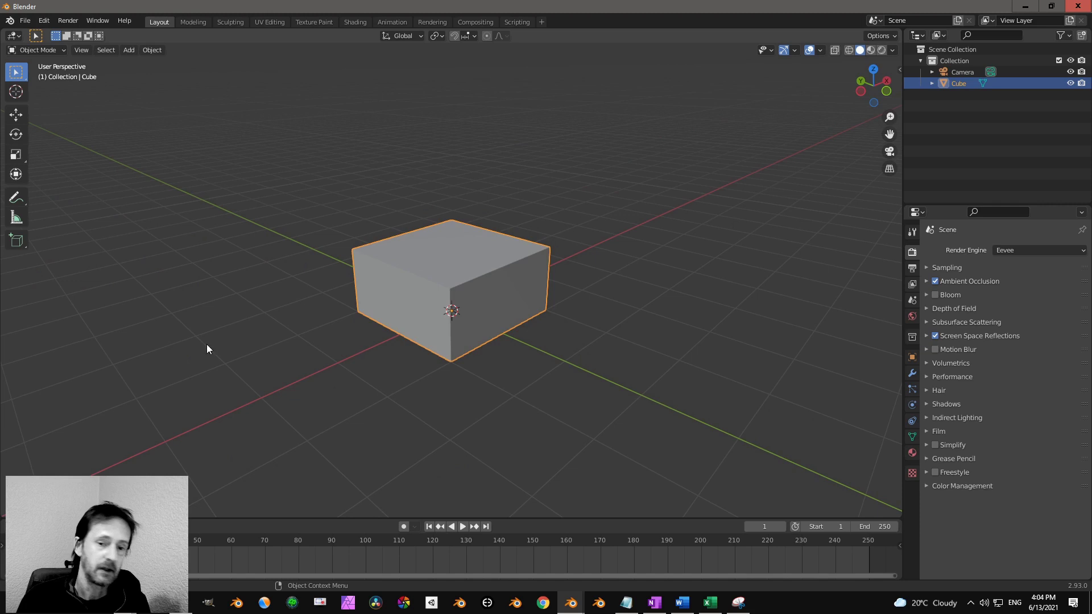
middle_click_drag(207, 345, 434, 313)
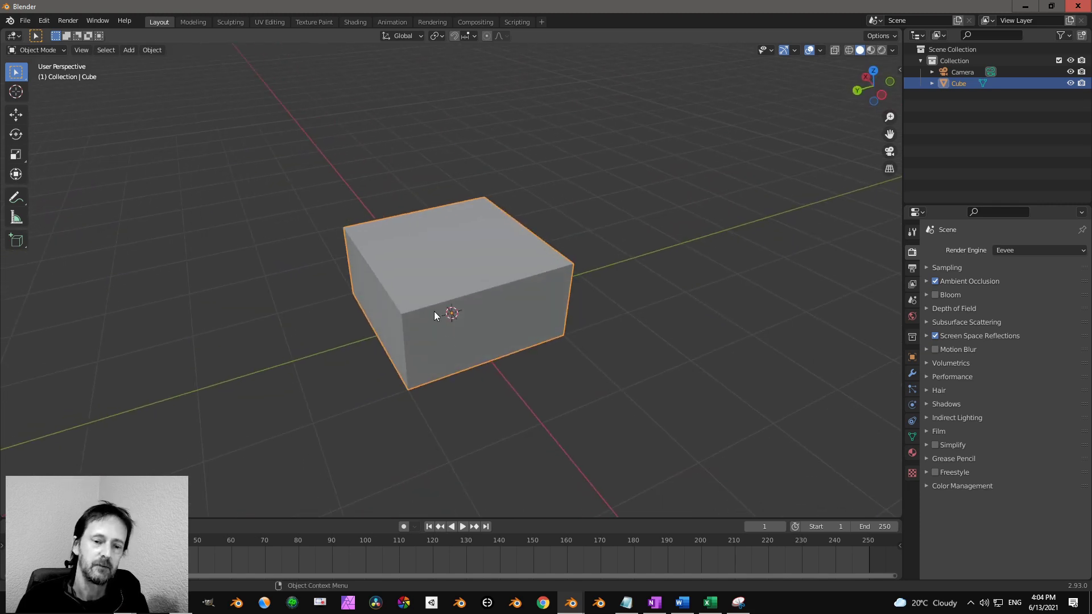
Enter Edit Mode on the cube and add a centered vertical loop cut around it.
key("Tab")
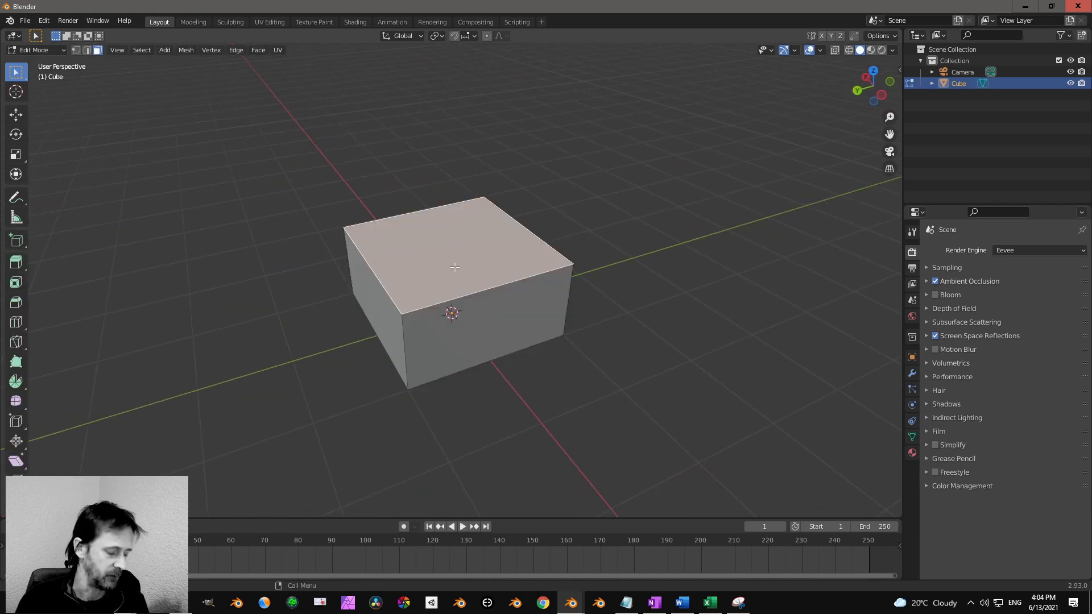
key("ctrl+r")
left_click(412, 210)
right_click(412, 209)
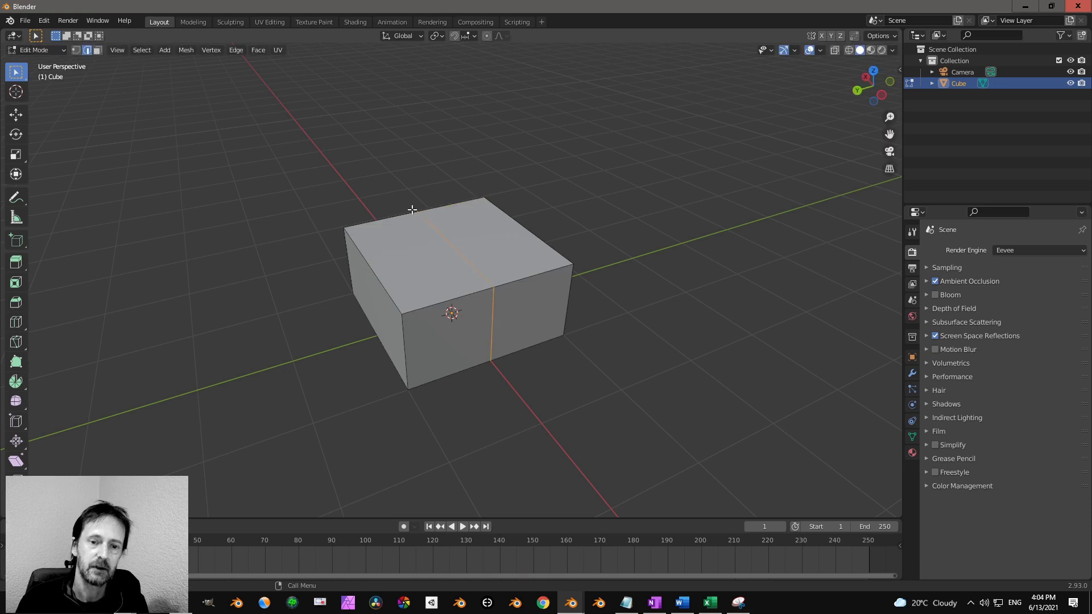
Add a second centered vertical loop cut around the cube, perpendicular to the first.
middle_click_drag(406, 275, 434, 288)
key("ctrl+r")
left_click(420, 252)
right_click(421, 252)
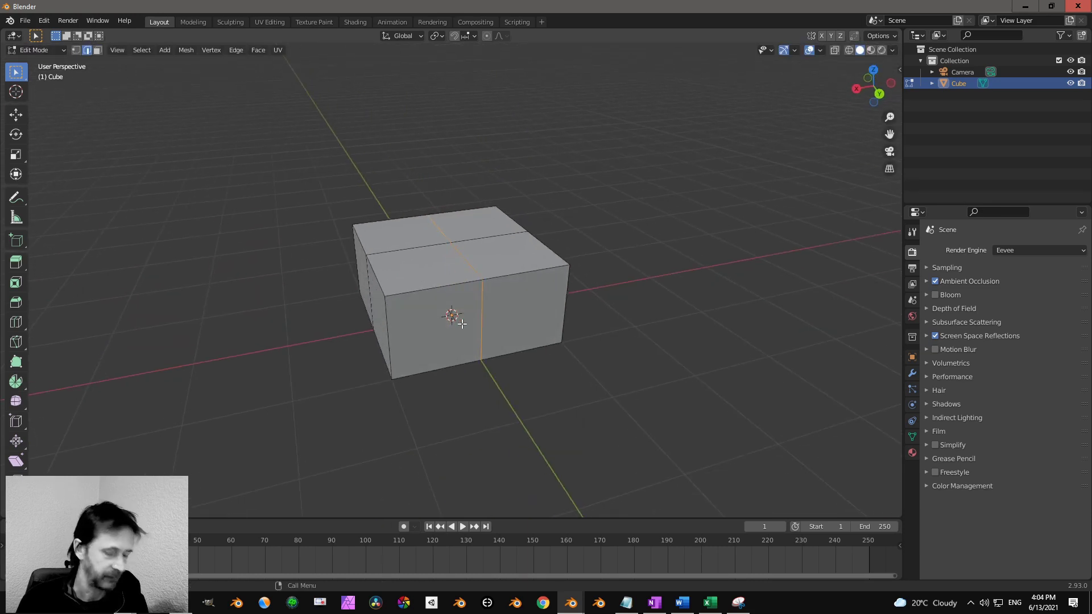
key("g")
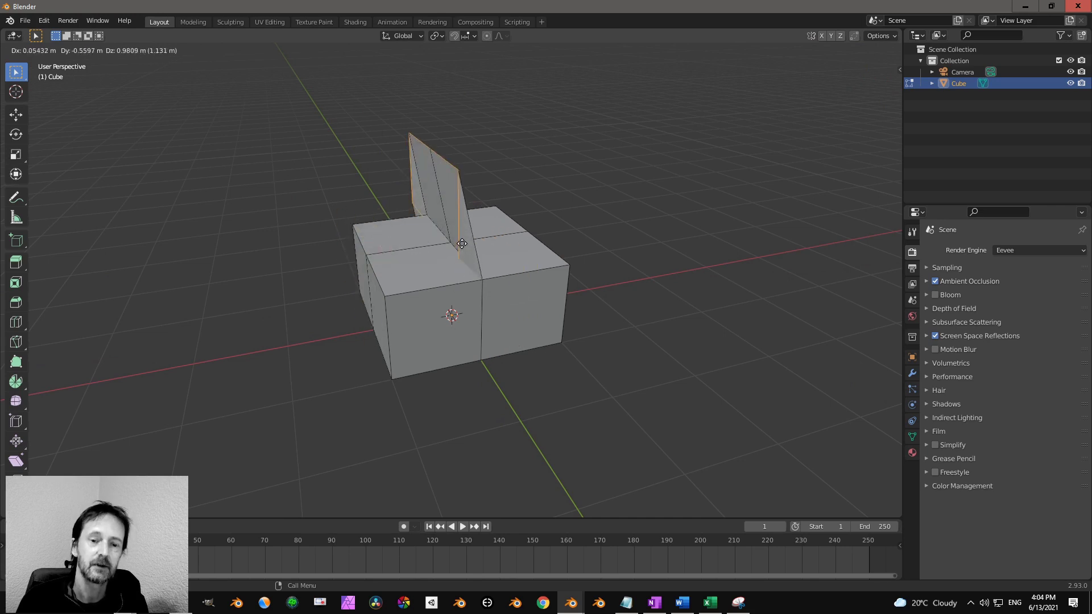
right_click(463, 231)
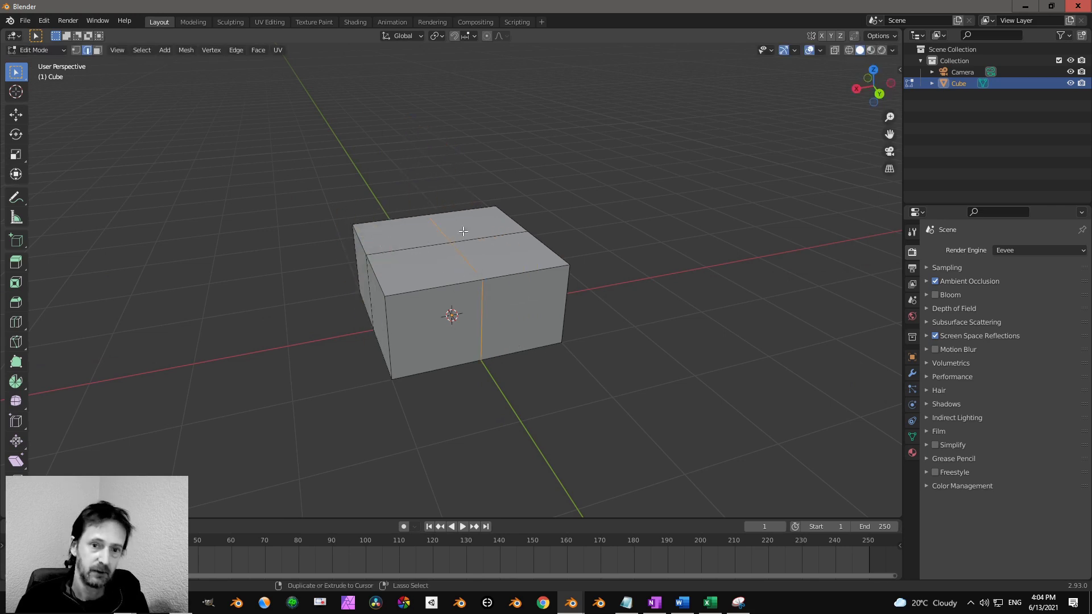
In face select mode, select one of the cube's faces facing the +Y side and extrude it into a long arm along Y.
key("3")
left_click(529, 310)
scroll(528, 310, "down", 4)
middle_click_drag(529, 310, 502, 363)
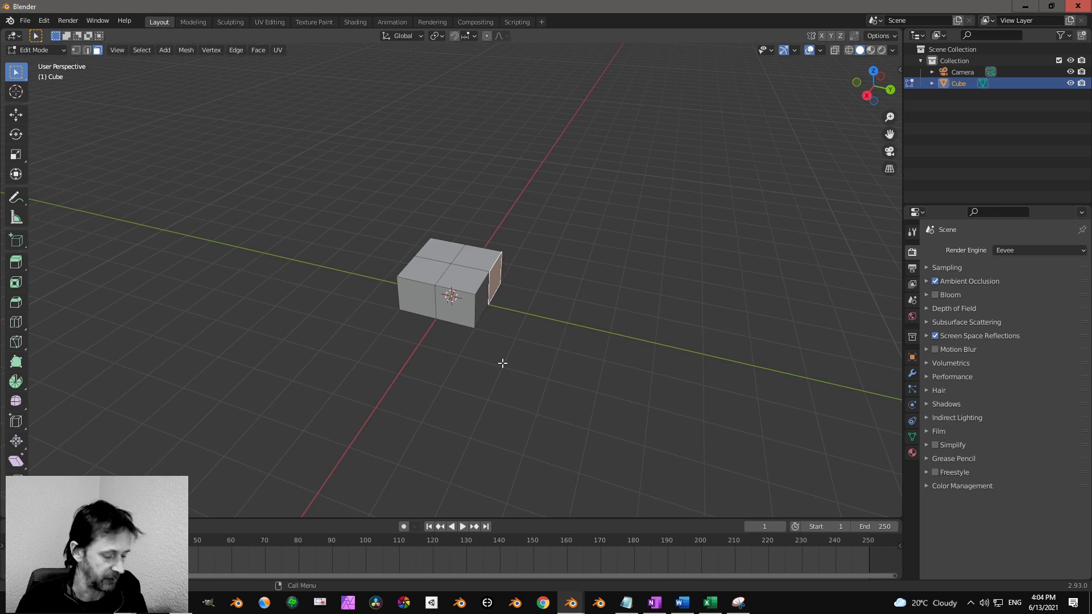
key("e")
left_click(263, 358)
Extrude one of the cube's +X-side faces into a second long arm perpendicular to the first, and return to Object Mode.
middle_click_drag(263, 358, 470, 292)
left_click(470, 294)
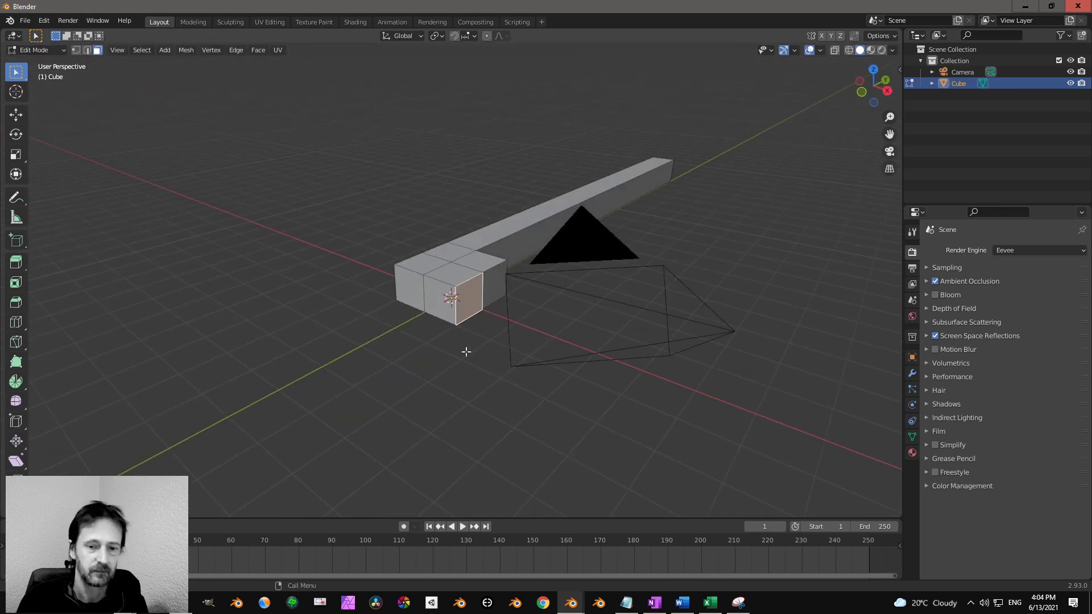
key("e")
left_click(103, 452)
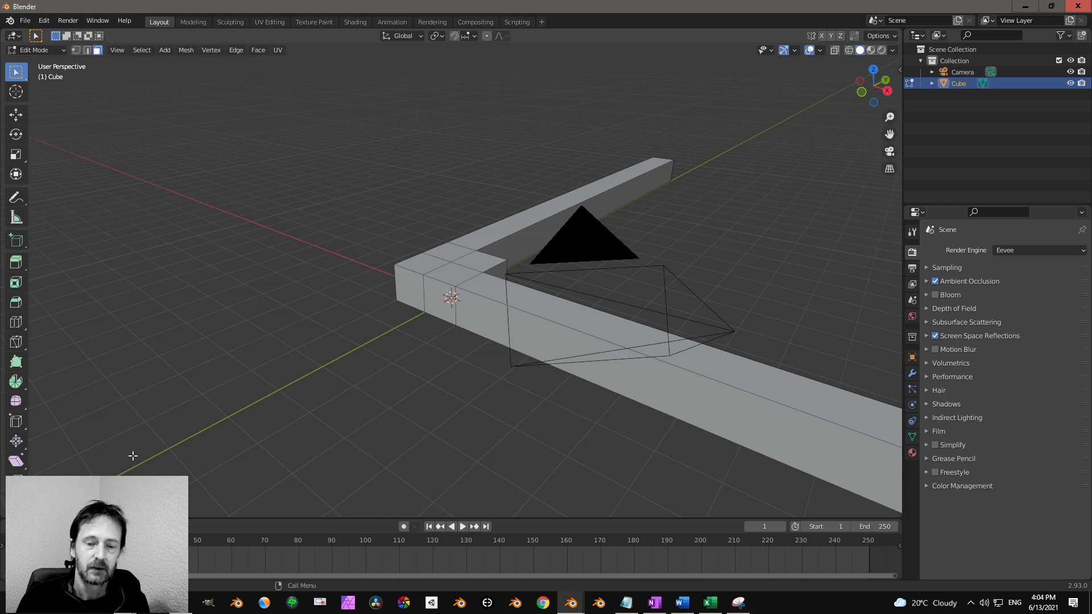
scroll(471, 382, "down", 3)
key("Tab")
scroll(478, 361, "up", 5)
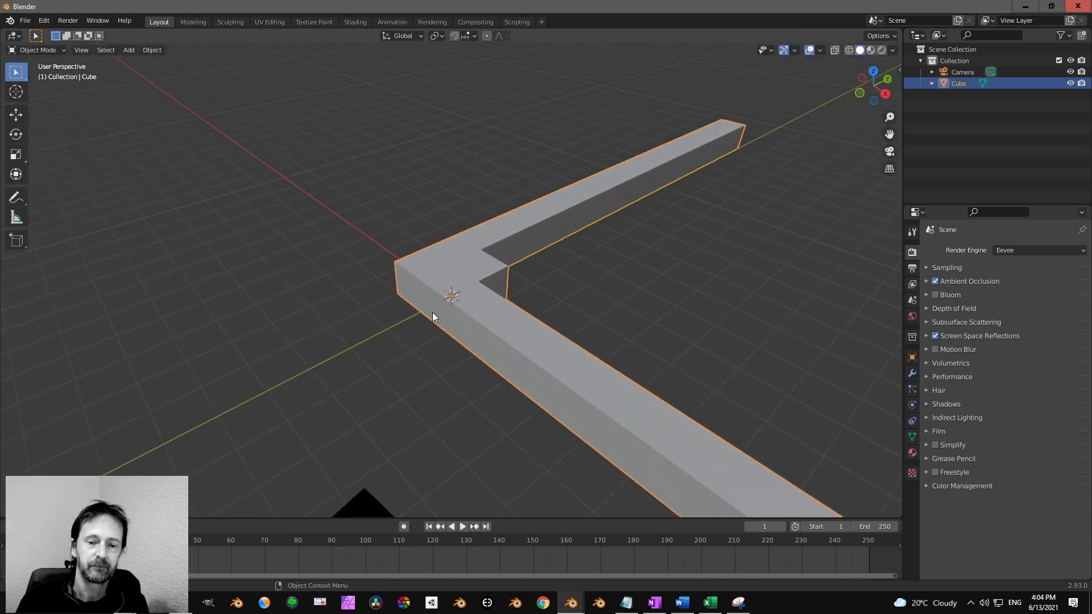
Place the 3D cursor on the top face of the arm along Y and add a Plain Axes empty there.
middle_click_drag(434, 313, 476, 278)
scroll(456, 284, "down", 4)
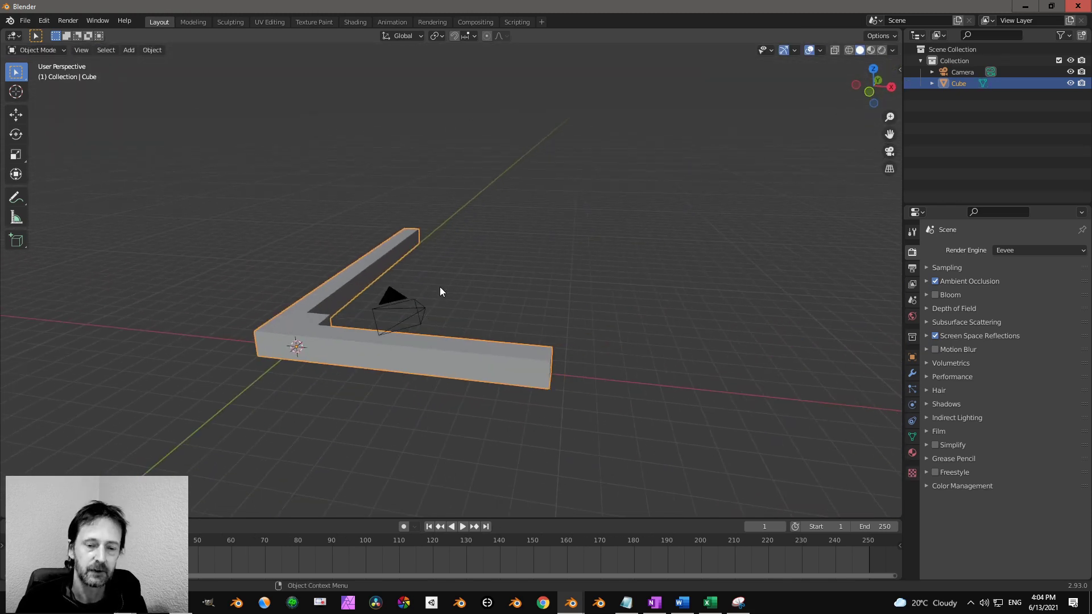
scroll(379, 294, "up", 3)
middle_click_drag(380, 293, 404, 421)
scroll(404, 421, "up", 3)
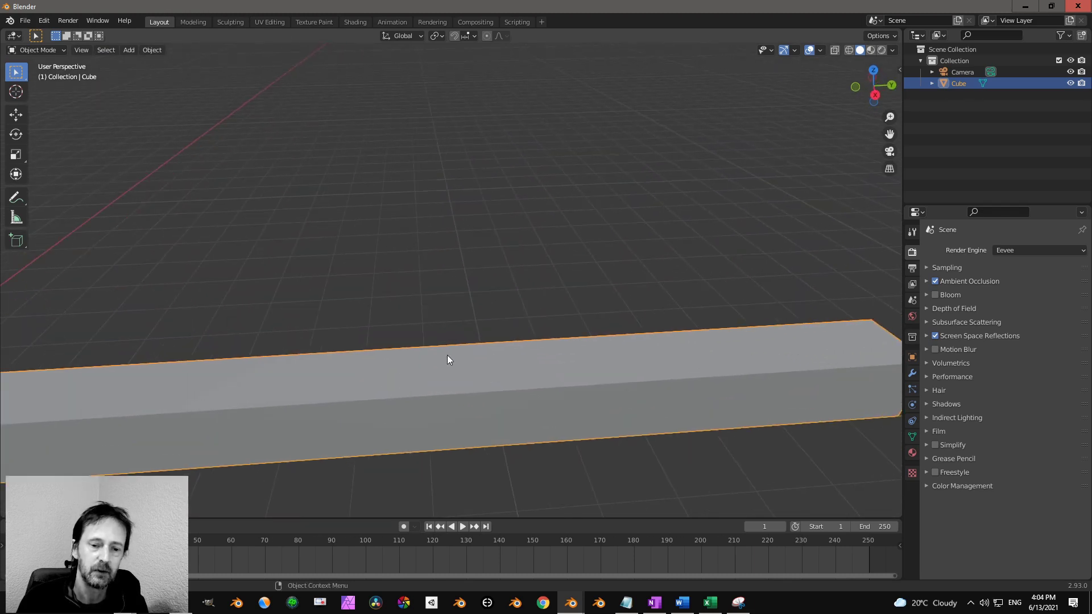
middle_click_drag(360, 370, 397, 243, "shift")
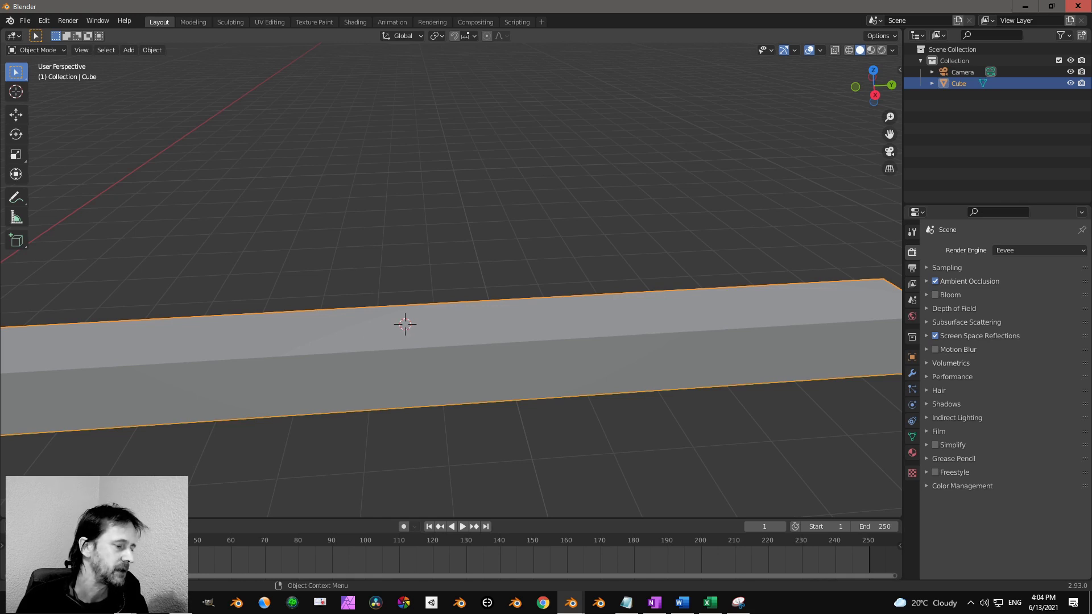
key("shift+a")
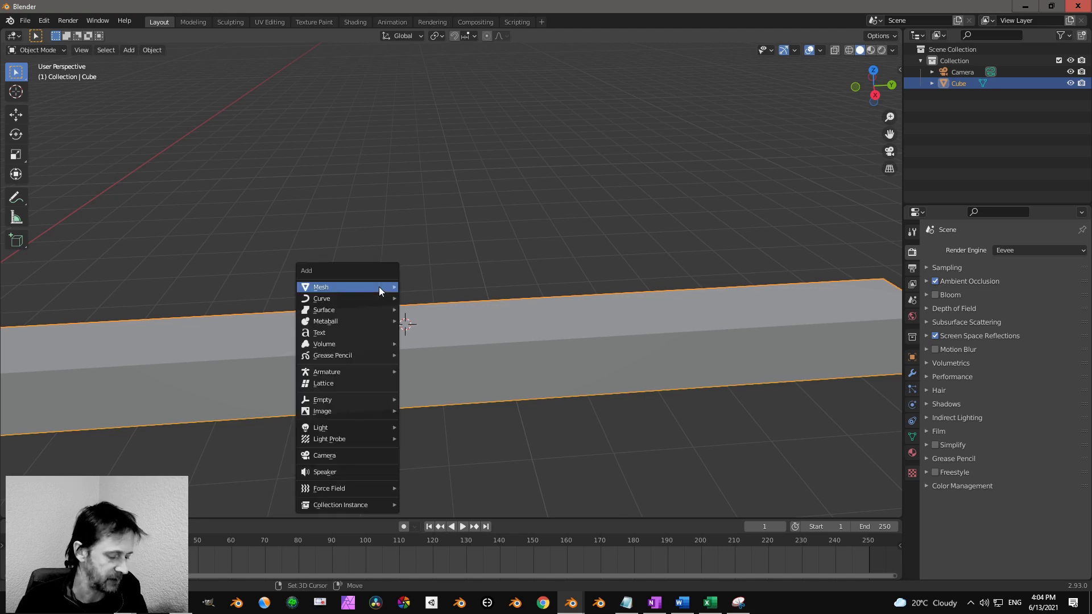
mouse_move(378, 288)
key("e")
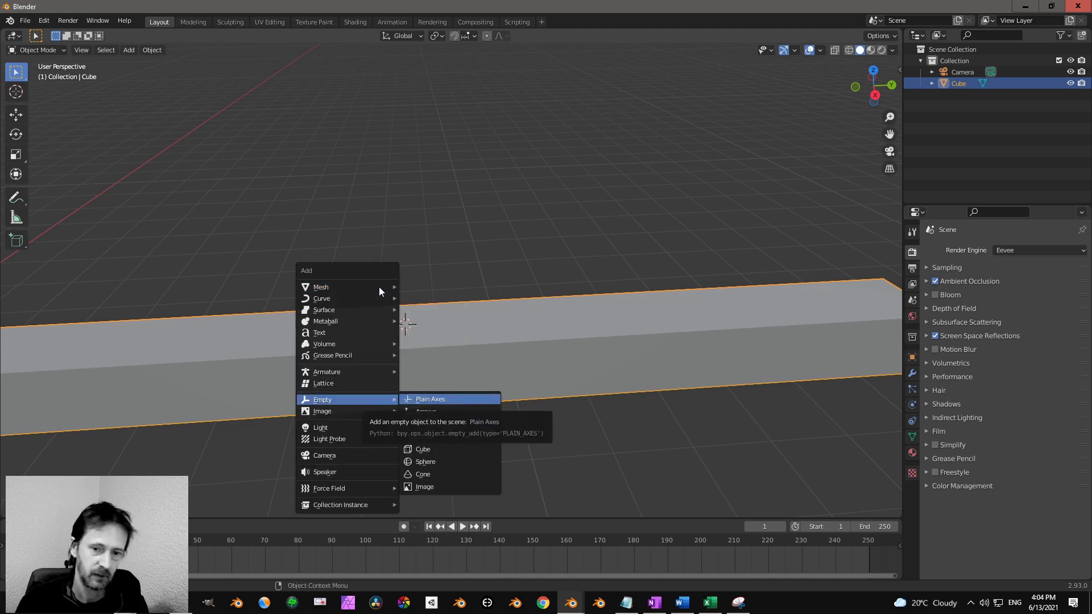
key("Return")
Add a mesh cube at the 3D cursor and scale it down to fit on the arm's top face.
scroll(435, 323, "up", 1)
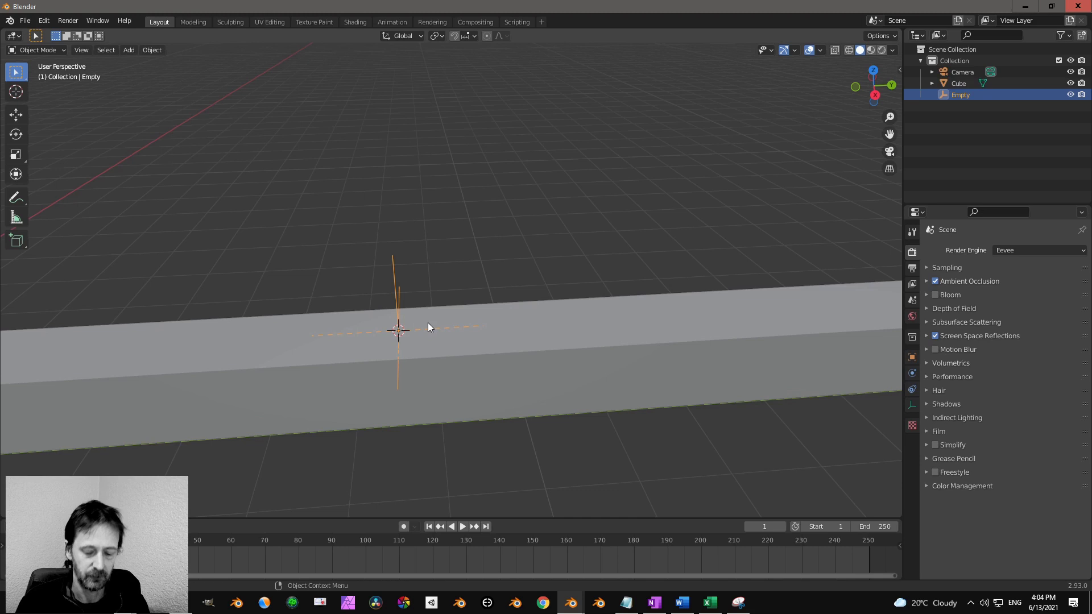
middle_click_drag(441, 328, 398, 307)
key("shift+a")
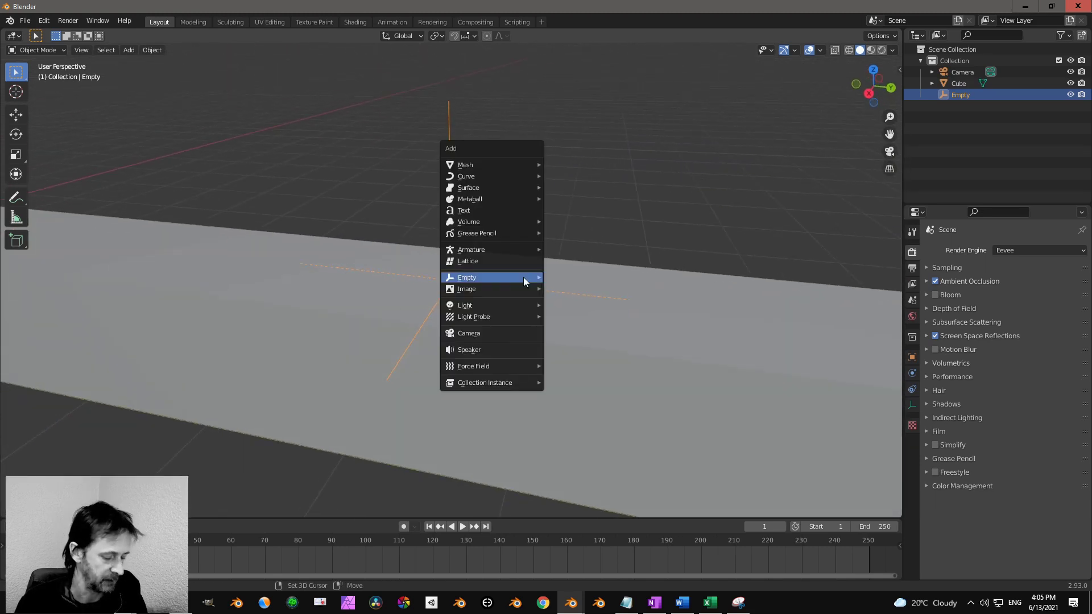
mouse_move(524, 278)
key("m")
key("c")
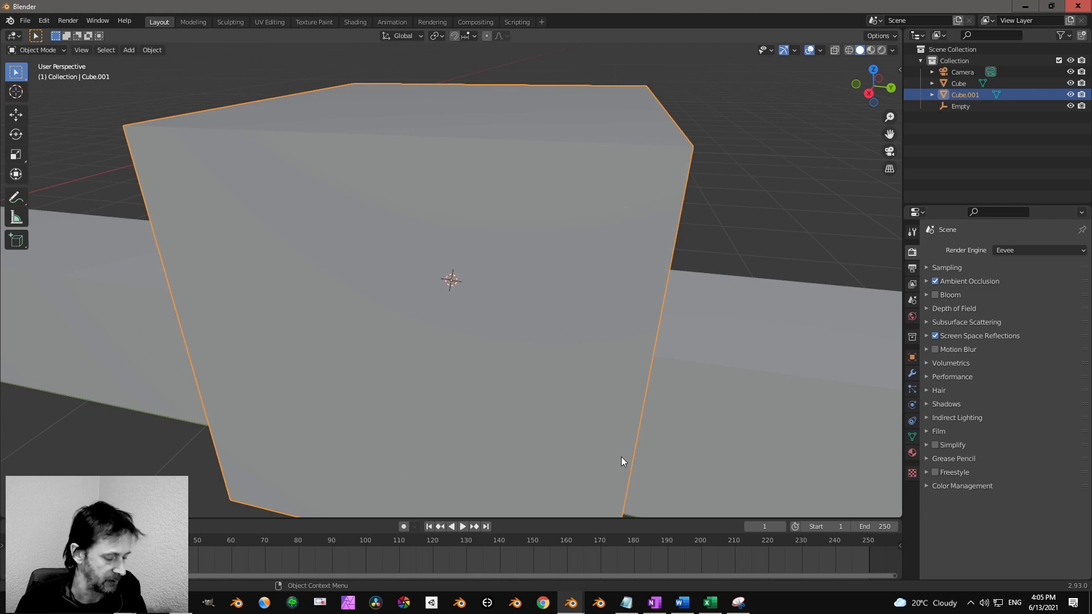
key("s")
left_click(478, 337)
Move the small cube slightly upward along the global Z axis.
key("g")
key("z")
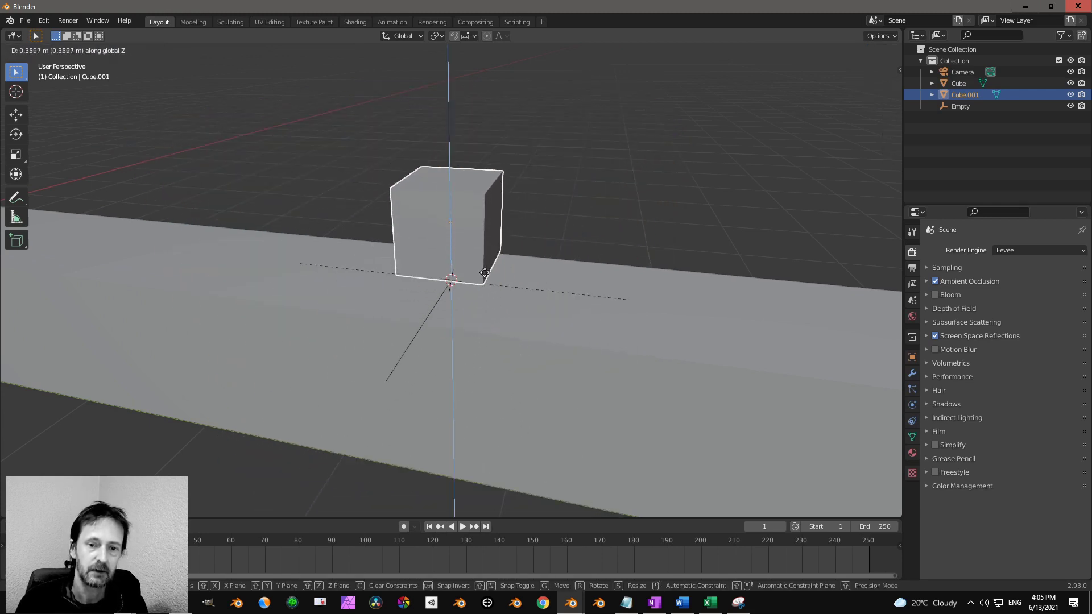
left_click(477, 318)
Duplicate the empty at the small cube and move the copy along the arm to near the inner corner.
scroll(455, 327, "down", 4)
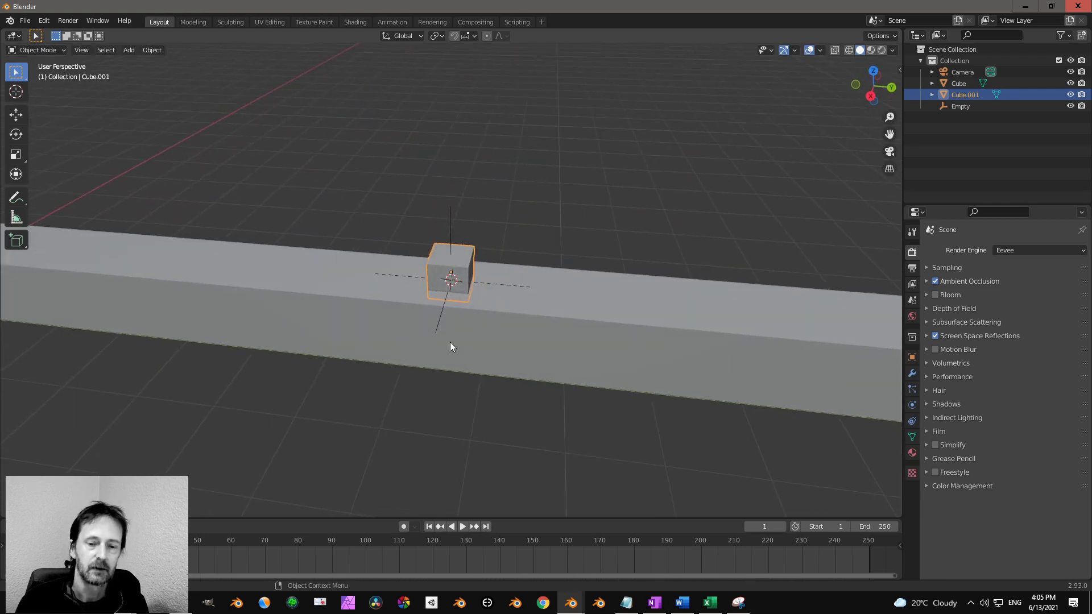
scroll(461, 336, "down", 5, "ctrl")
left_click(583, 322)
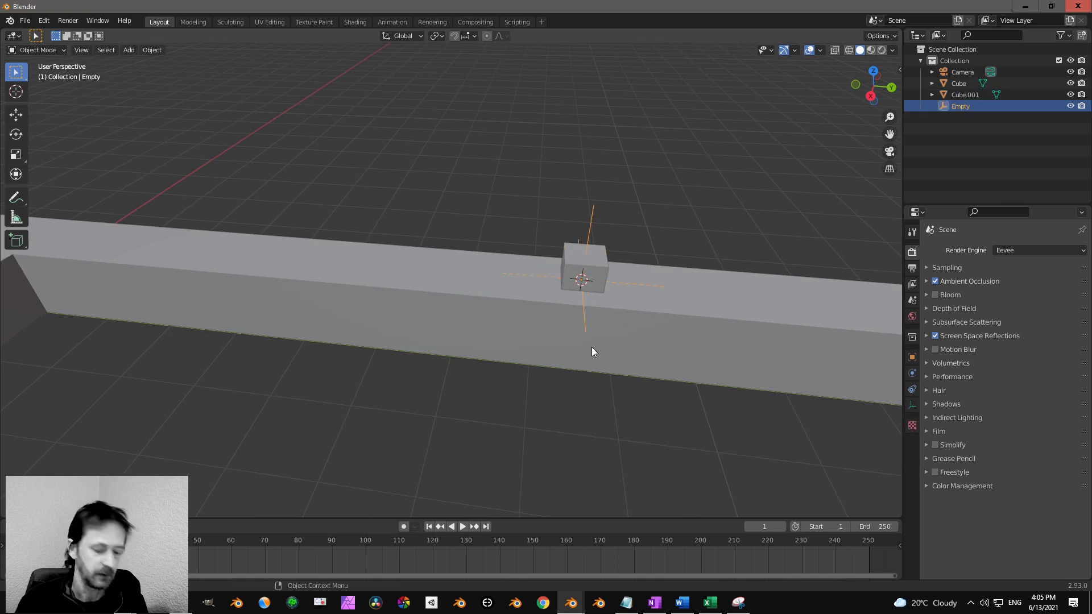
key("shift+d")
key("x")
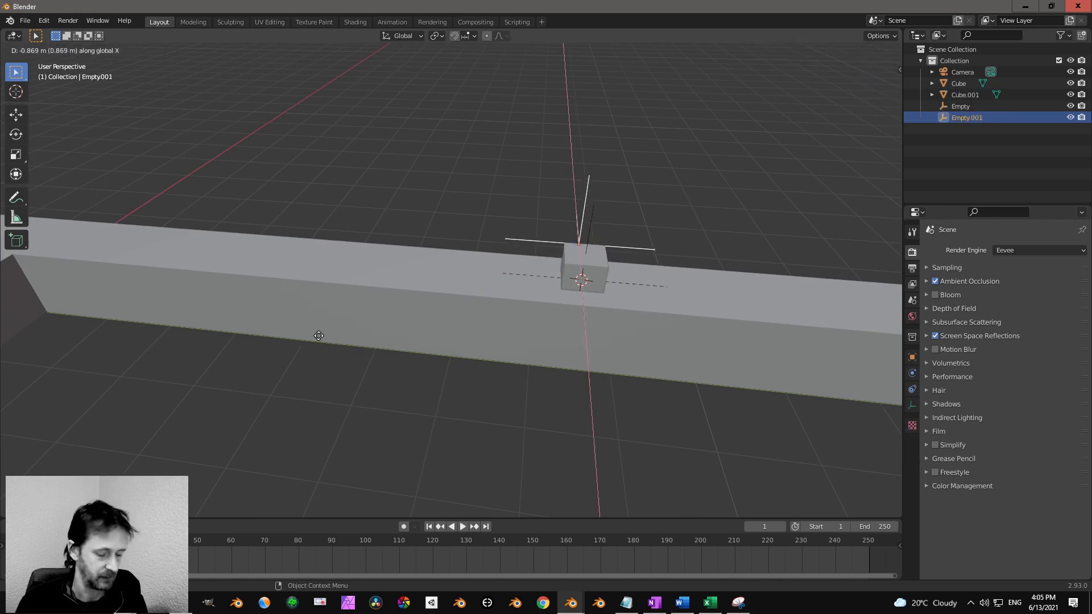
left_click(89, 340)
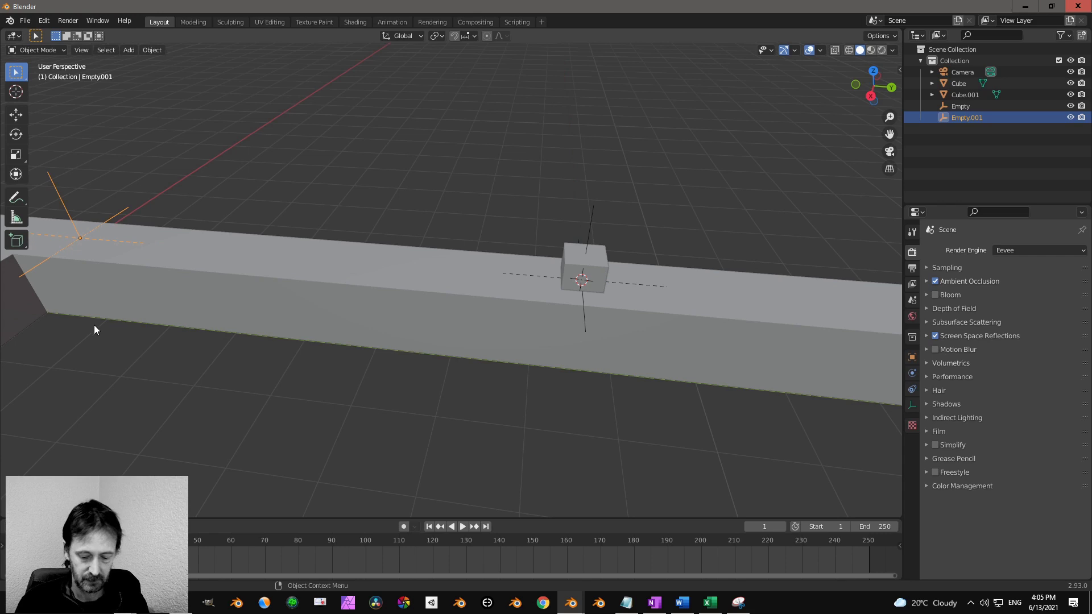
Zoom to the duplicated empty with Frame Selected and look along the arm toward the small cube.
key("KP_Decimal")
middle_click_drag(94, 325, 474, 308)
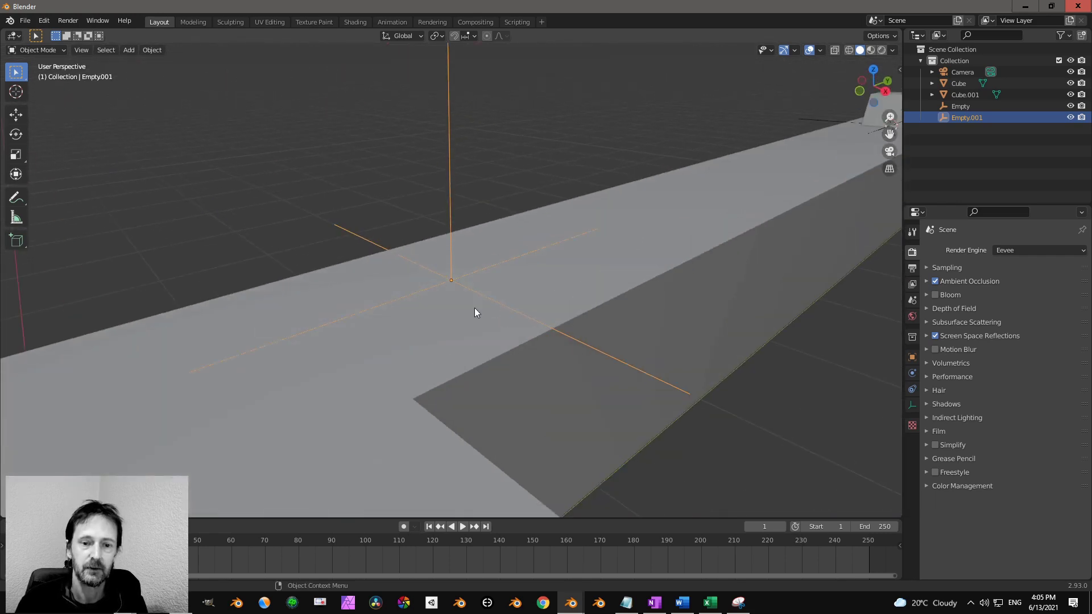
scroll(524, 312, "down", 6)
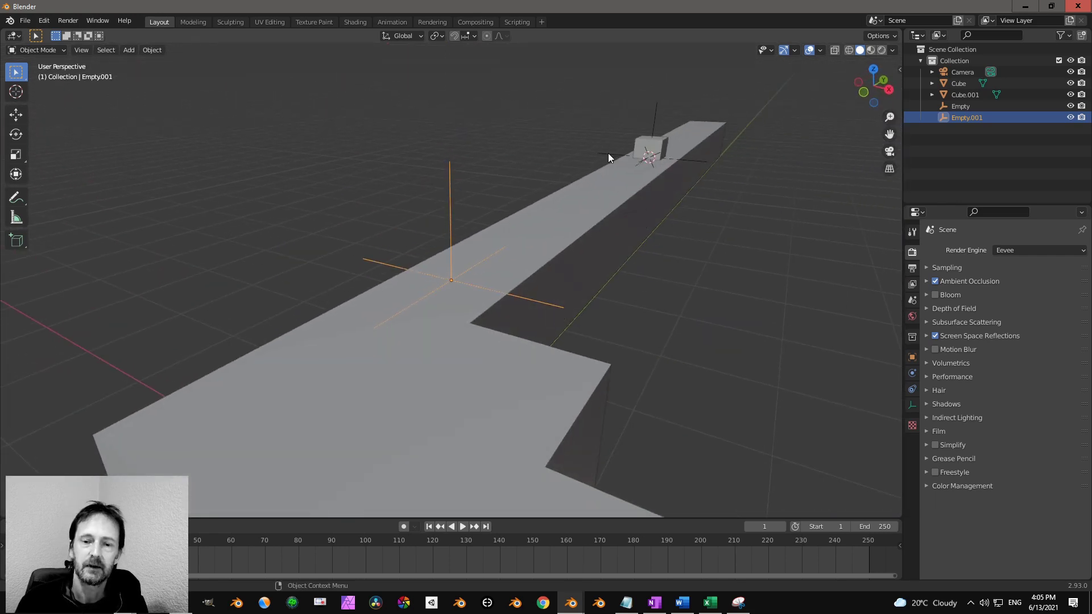
Select the empty at the small cube, zoom to it with Frame Selected and orbit around it.
left_click(604, 160)
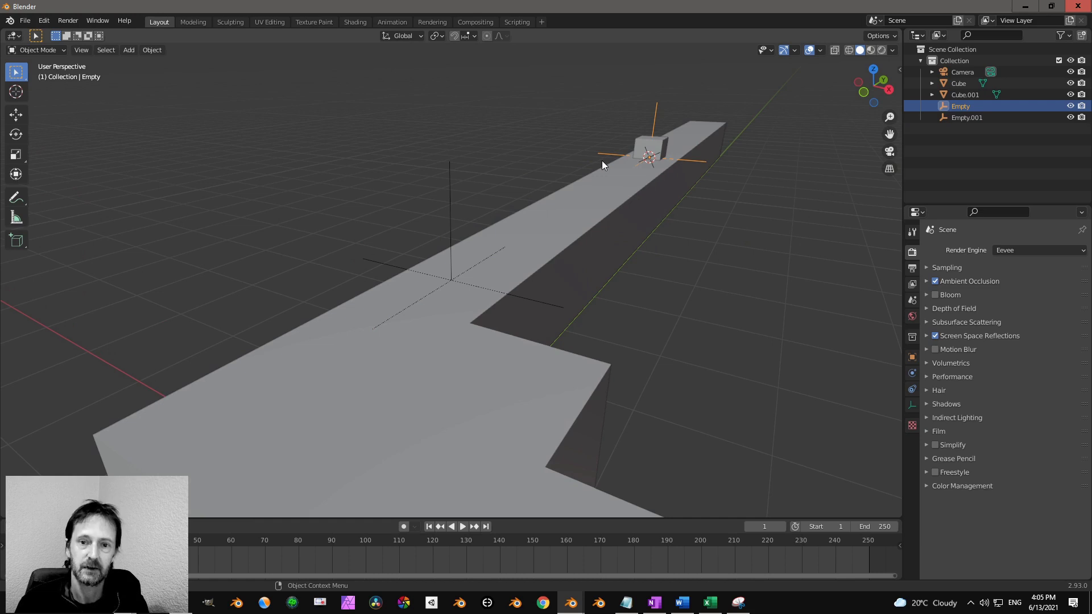
key("KP_Decimal")
scroll(606, 163, "up", 5)
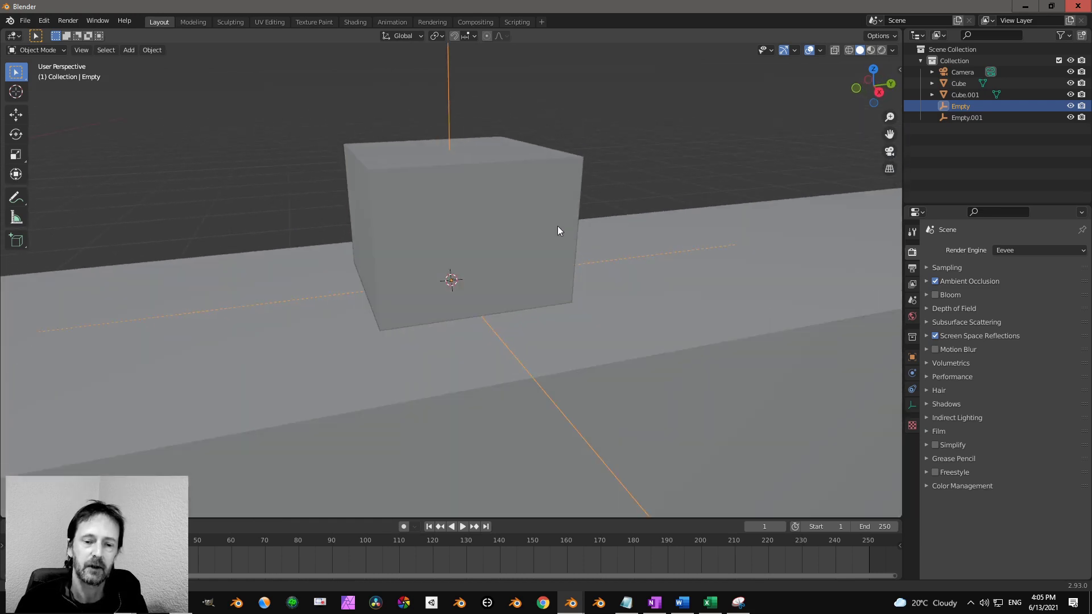
middle_click_drag(558, 231, 493, 232)
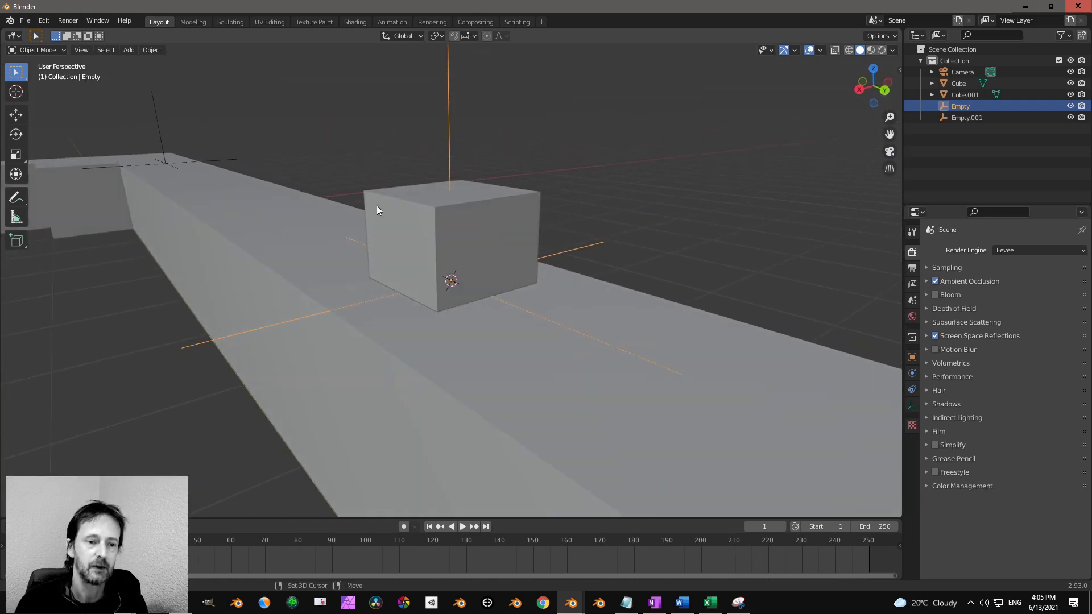
Select the empty near the inner corner again and zoom to it with Frame Selected.
middle_click_drag(376, 210, 683, 265)
left_click(326, 182)
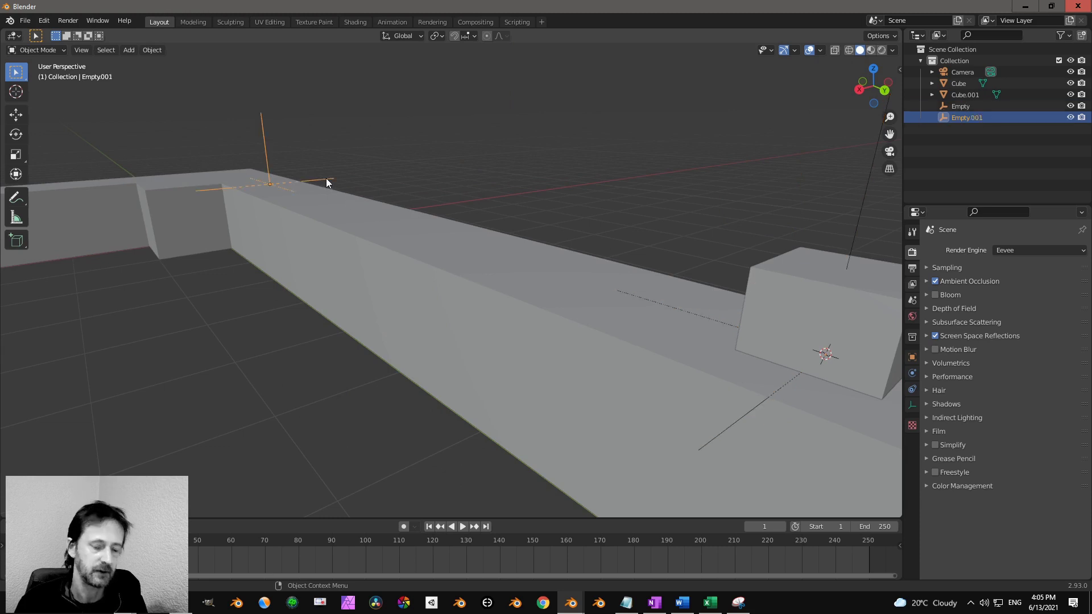
key("KP_Decimal")
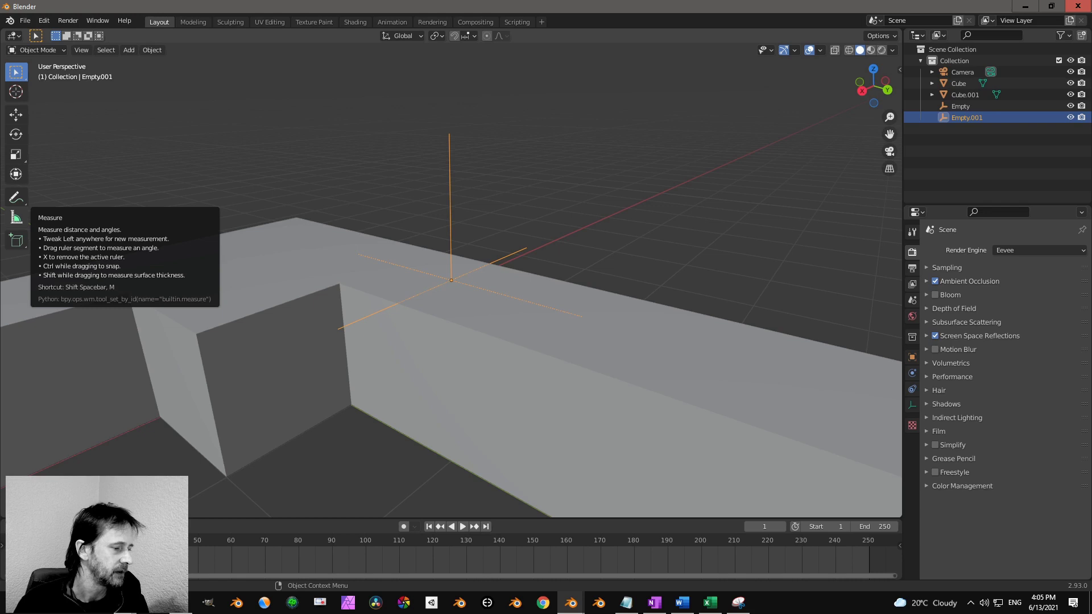
scroll(292, 258, "down", 8)
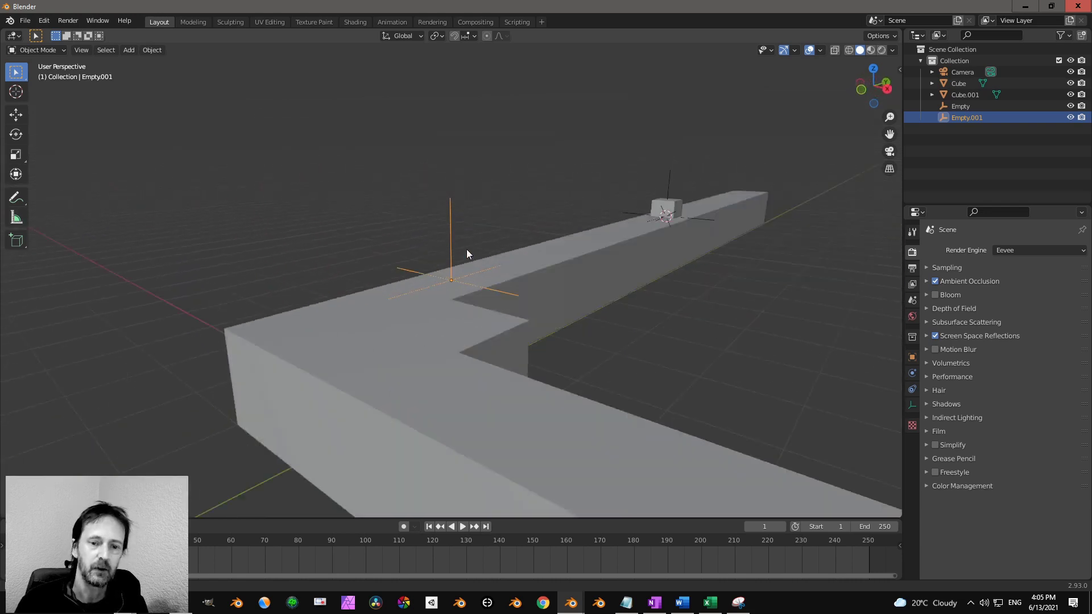
Zoom out to see the whole L-shaped mesh and look through the scene camera.
middle_click_drag(588, 259, 533, 259)
scroll(449, 227, "down", 8)
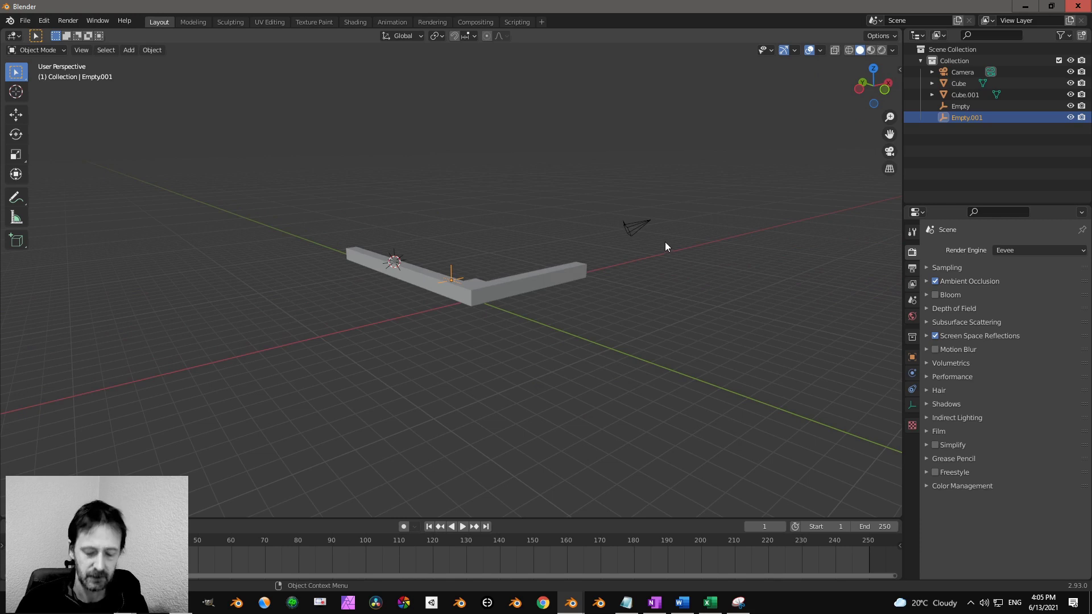
key("KP_0")
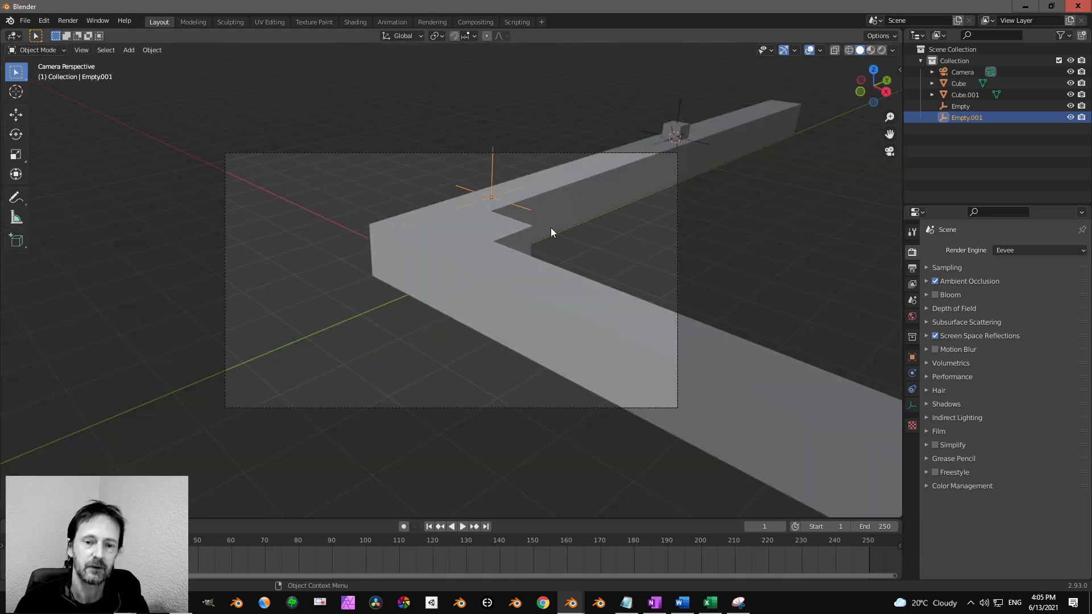
Leave the camera view, set up a close view over the L-shaped mesh's outer corner and align the camera to it.
middle_click_drag(551, 231, 500, 339)
scroll(483, 327, "up", 5)
middle_click_drag(473, 298, 456, 253)
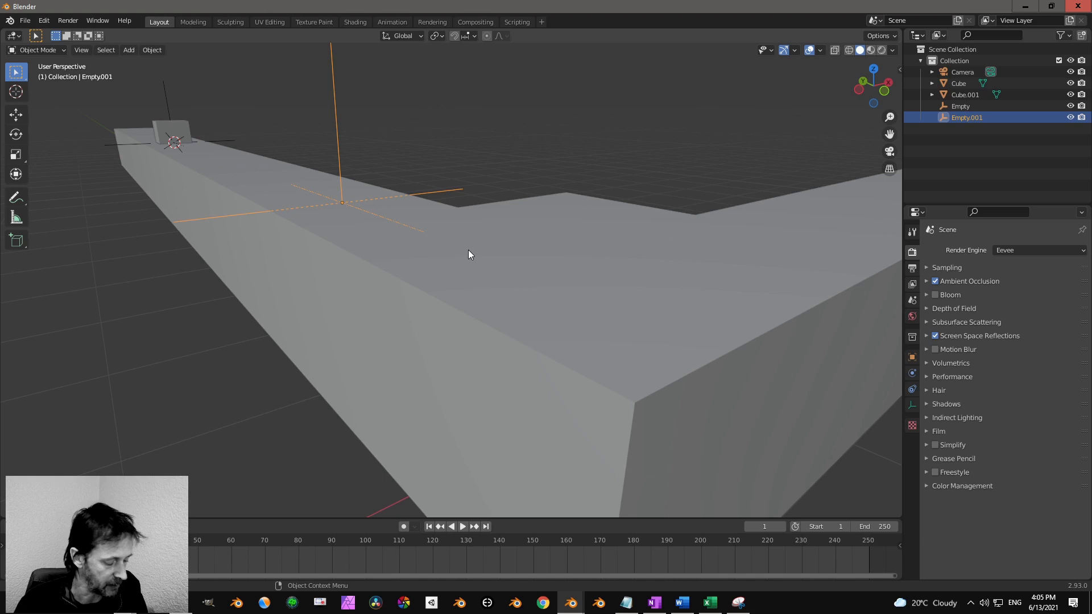
key("KP_0")
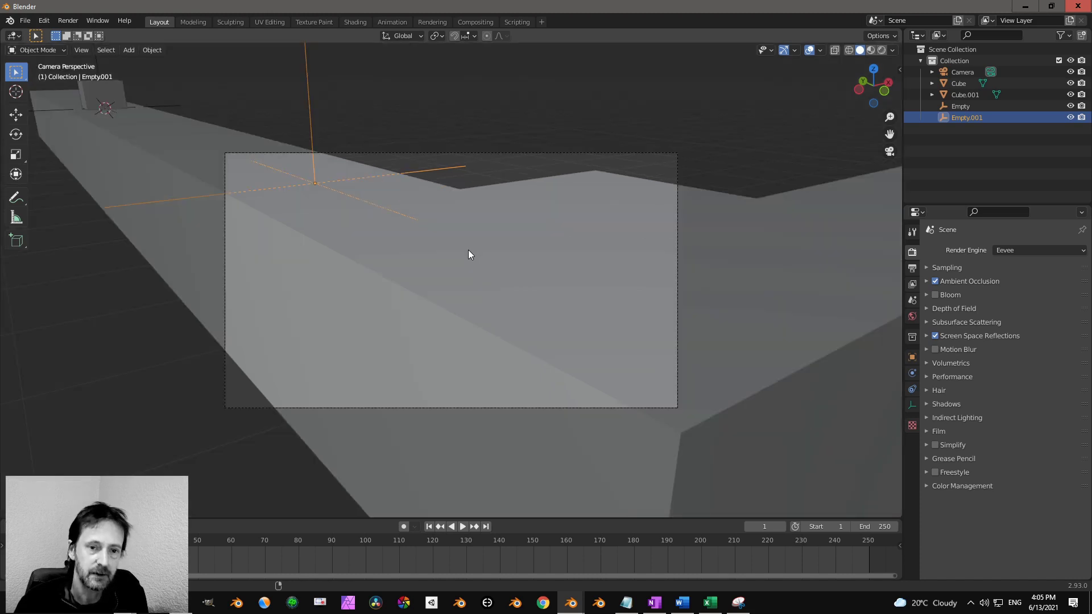
Select the camera and move it backward along its local Z axis until most of the L-shaped mesh fits the frame.
left_click(497, 154)
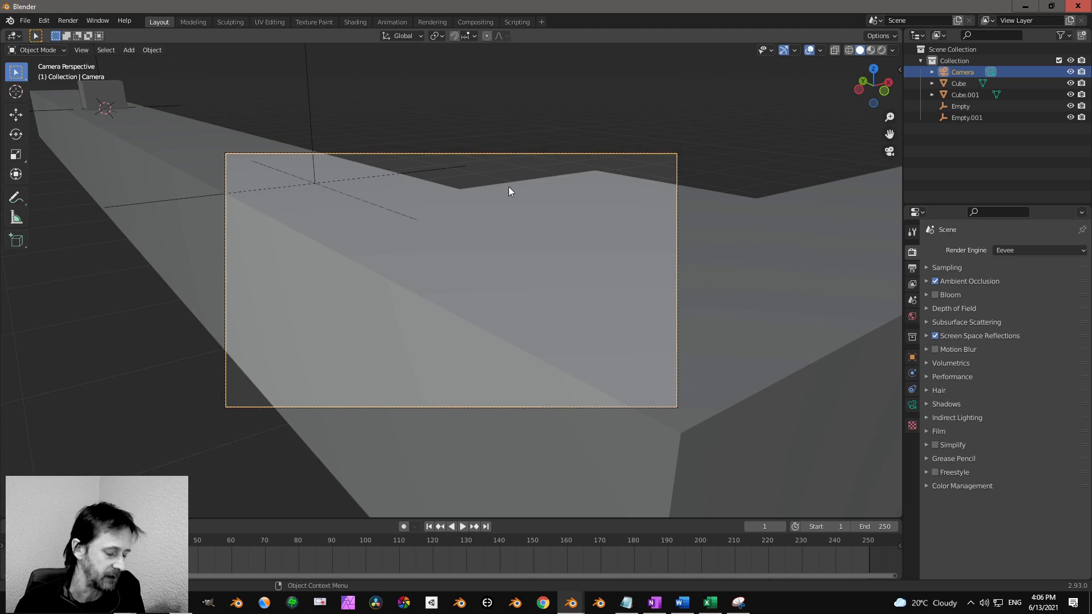
key("g")
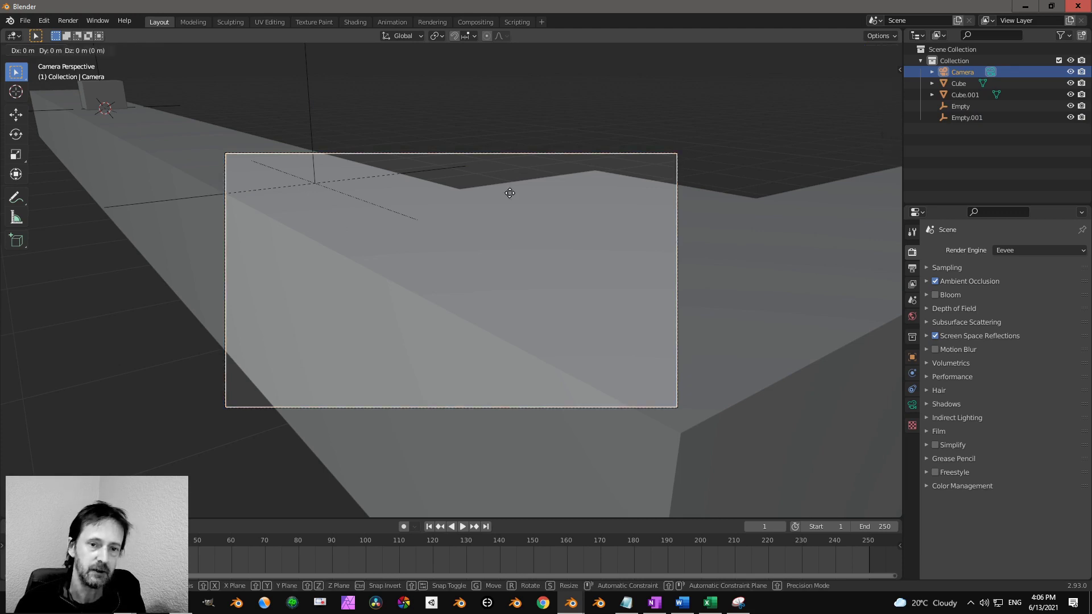
key("z")
key("z")
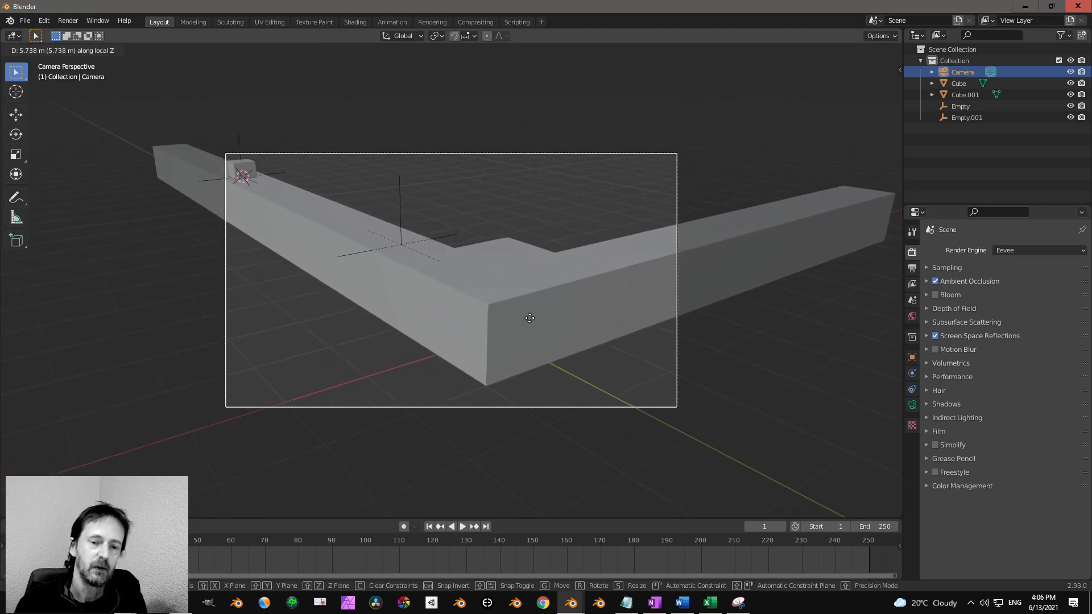
left_click(528, 364)
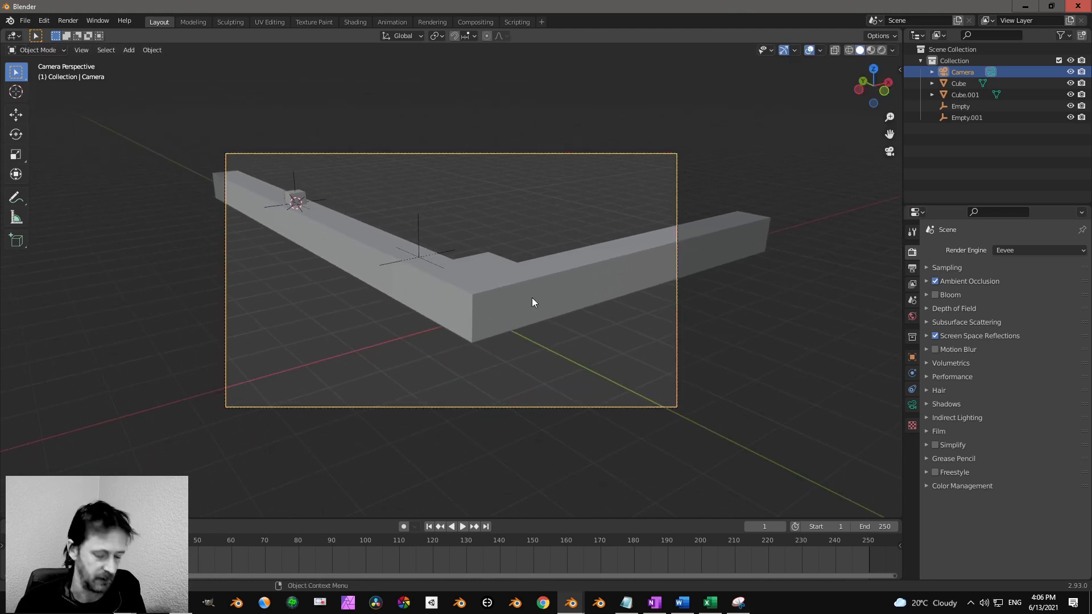
Show the viewport's view settings, enable the Camera to View lock and orbit the camera to face the long arm of the L-shaped mesh.
key("n")
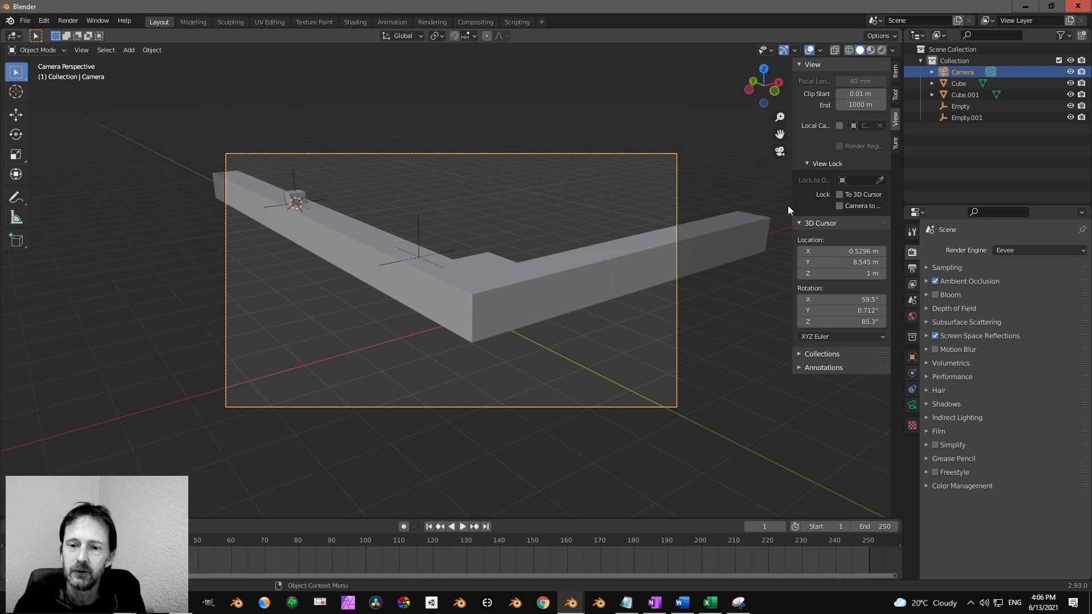
left_click_drag(792, 205, 740, 207)
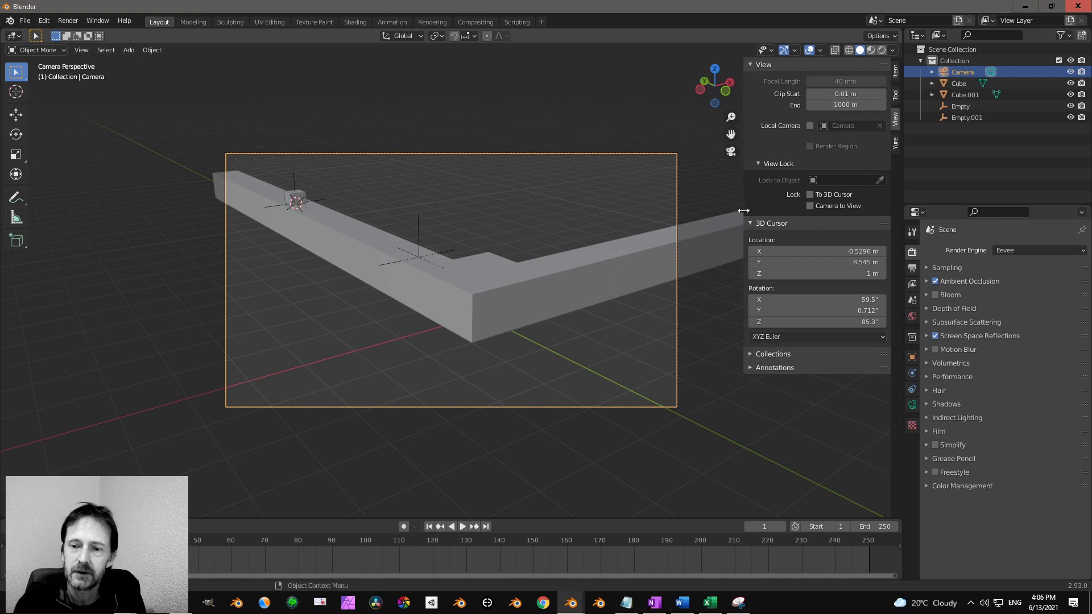
left_click(808, 206)
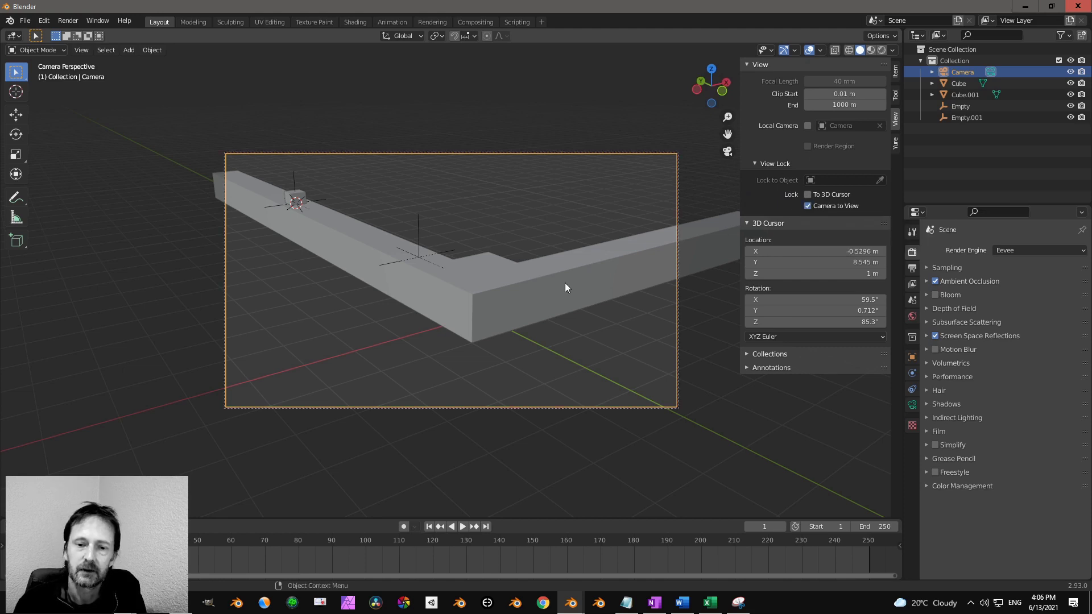
middle_click_drag(565, 282, 602, 285)
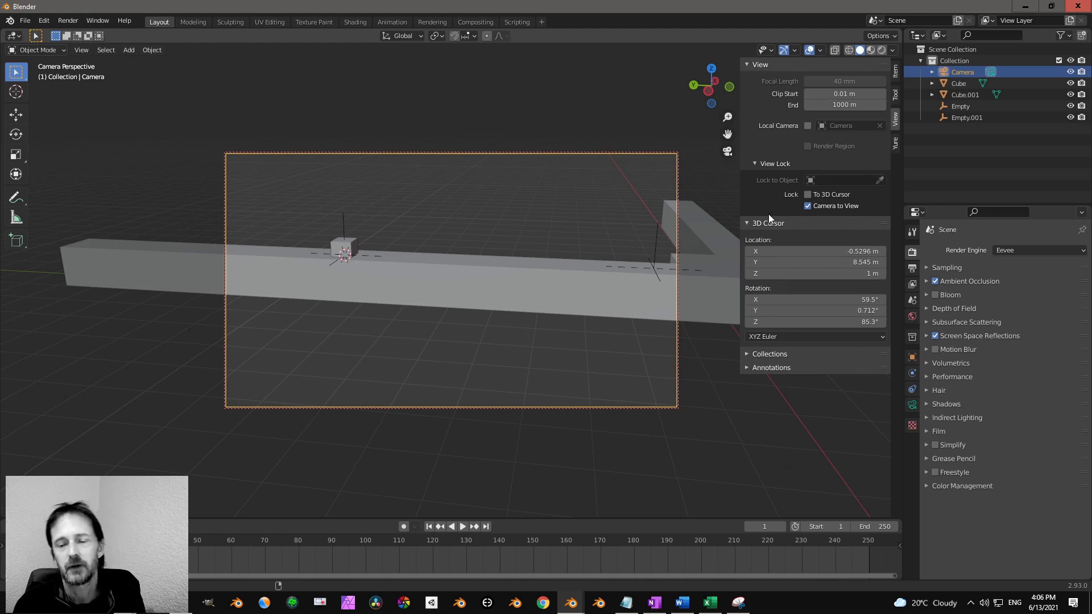
Switch the Camera to View lock off and enable it again with the Lock Camera to View entry in Quick Favorites.
right_click(807, 206)
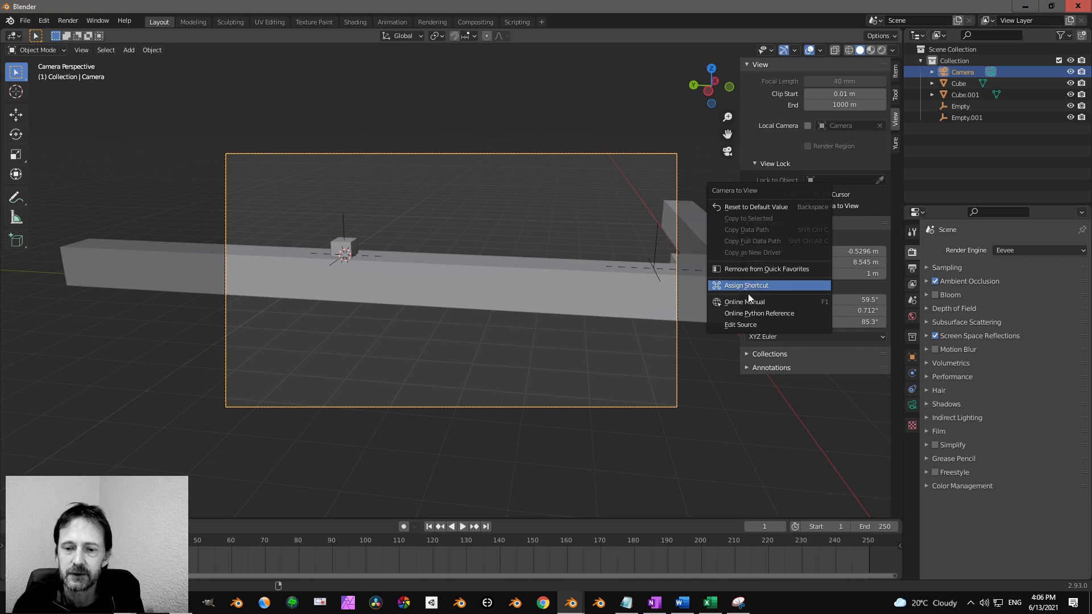
left_click(770, 268)
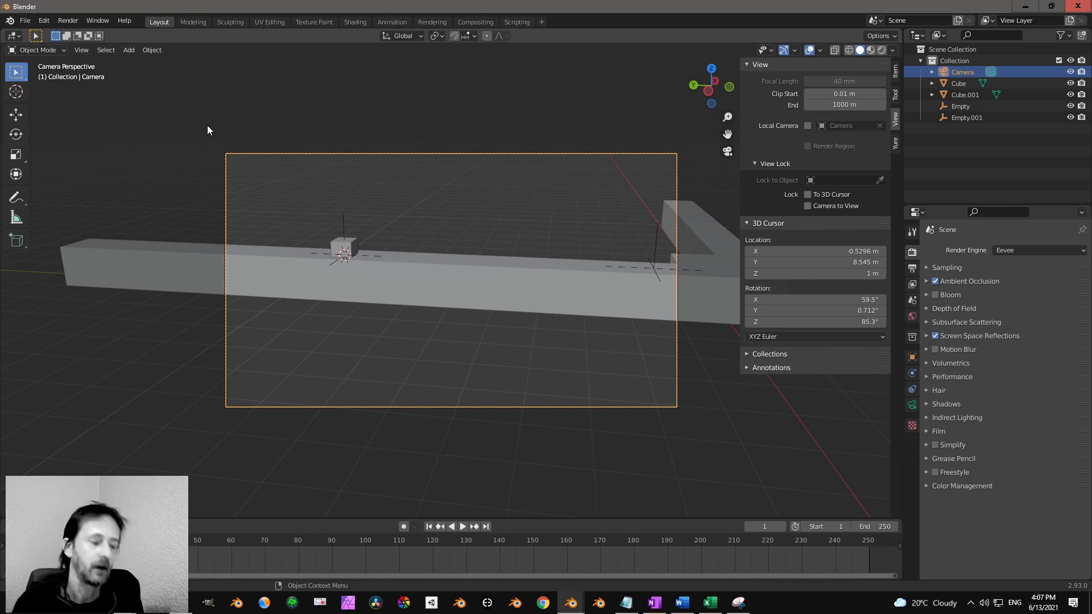
key("q")
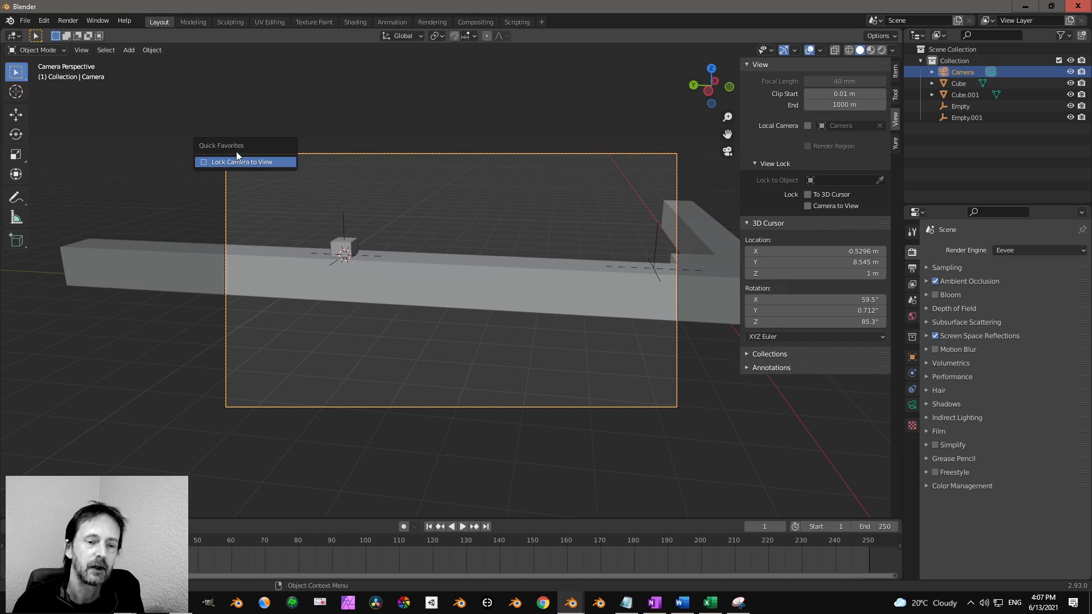
left_click(254, 162)
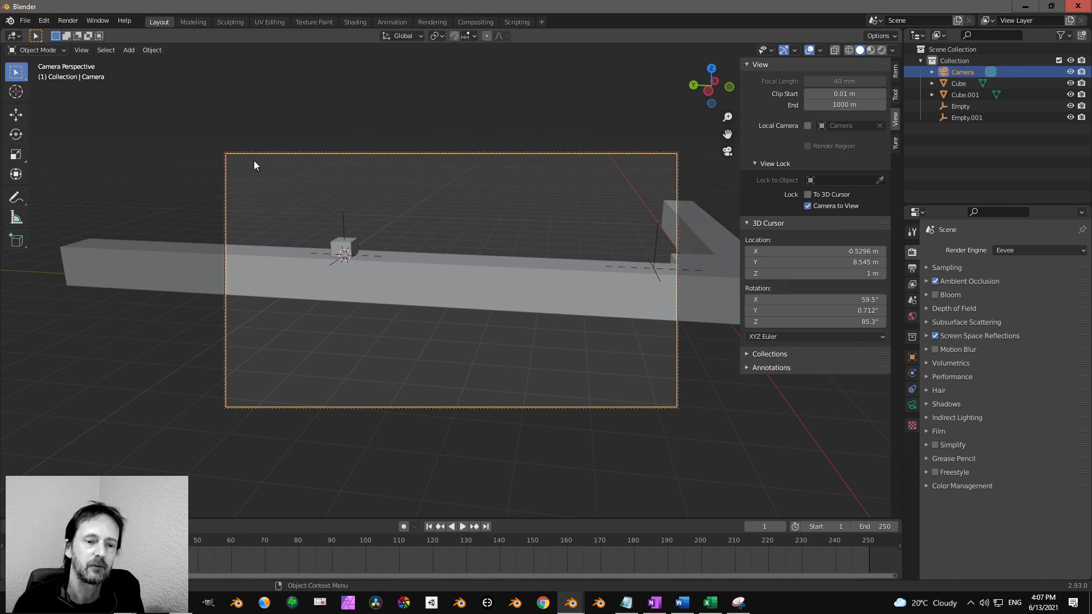
Orbit, pan and zoom the locked camera around the small cube until it looks along the long arm from the L-shaped mesh's corner.
middle_click_drag(253, 162, 564, 268)
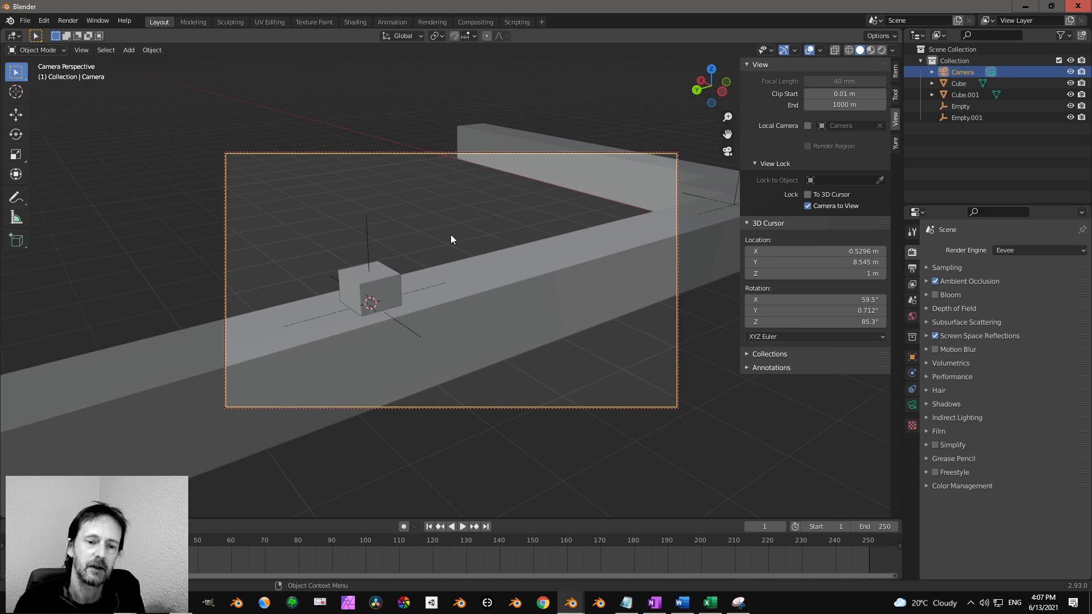
middle_click_drag(451, 239, 485, 237)
scroll(469, 256, "up", 4)
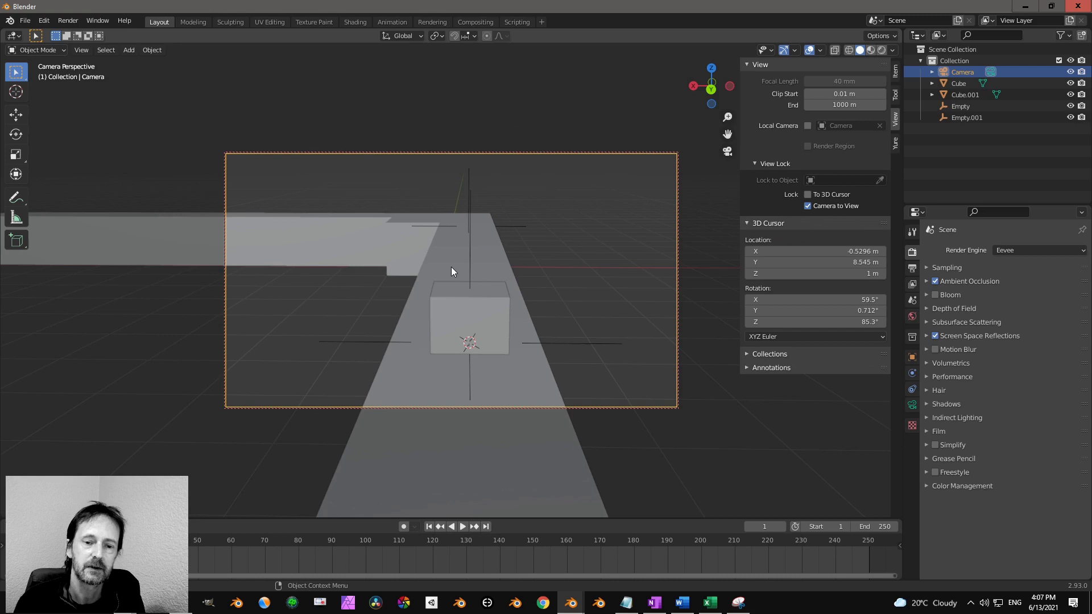
middle_click_drag(452, 272, 441, 265, "shift")
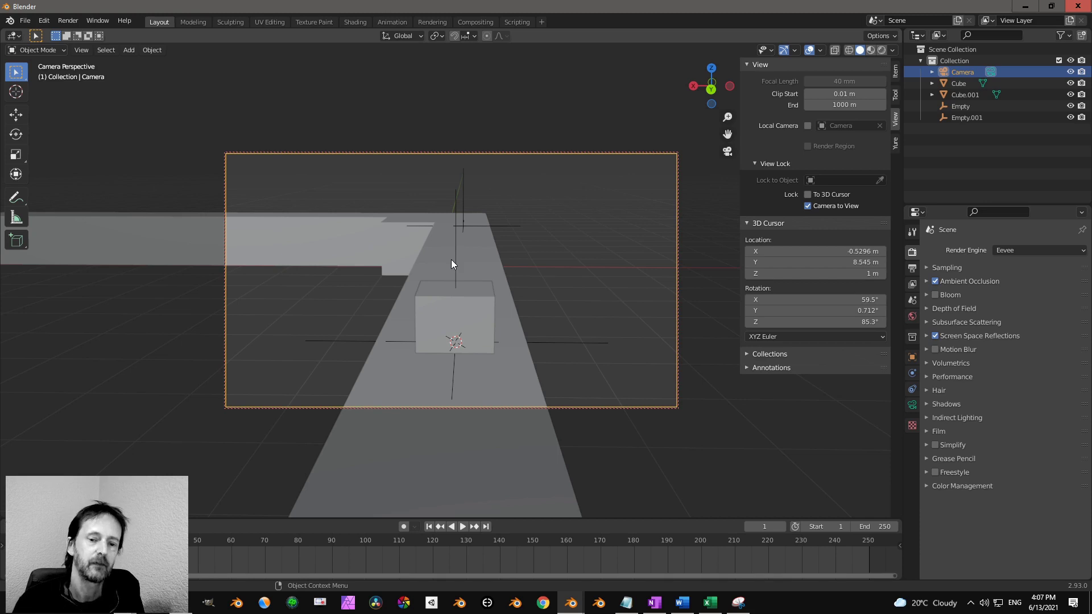
middle_click_drag(451, 264, 397, 266)
scroll(397, 262, "up", 2)
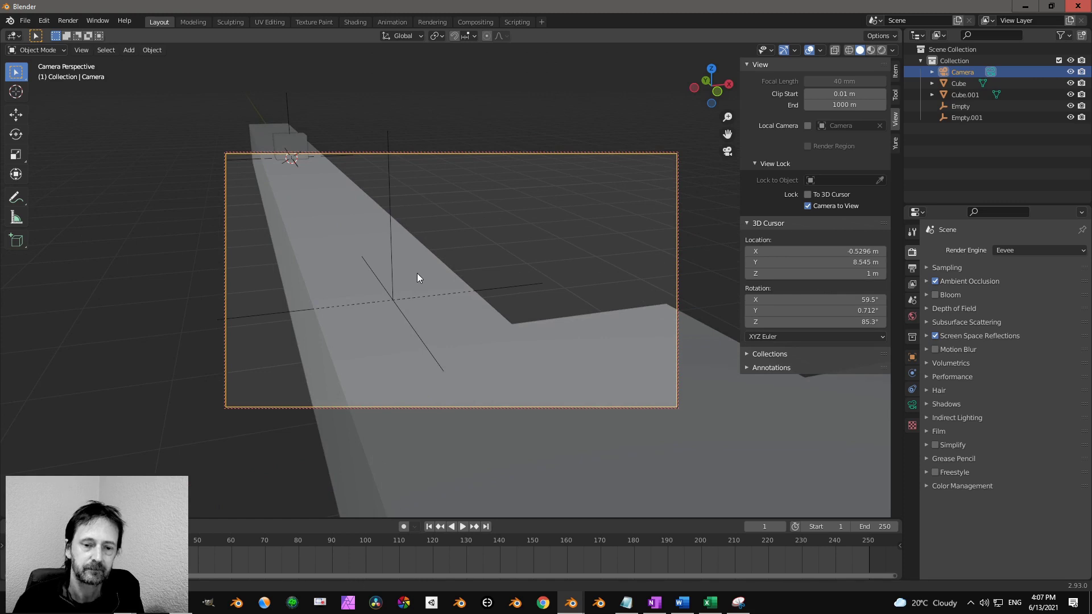
scroll(419, 279, "up", 2)
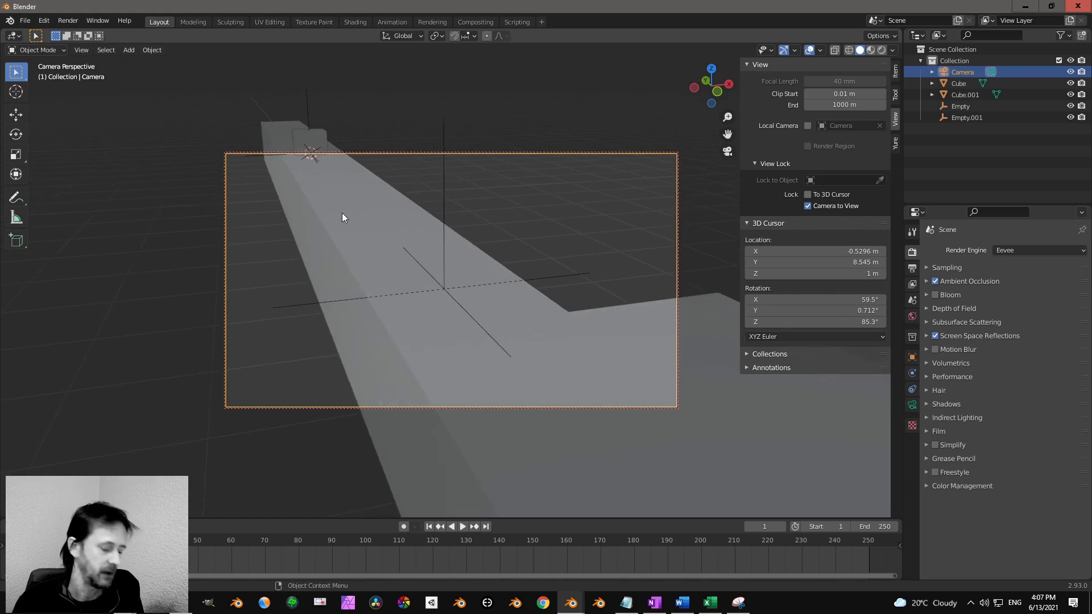
Turn off Lock Camera to View and leave the camera view by orbiting freely over the L-shaped mesh.
key("q")
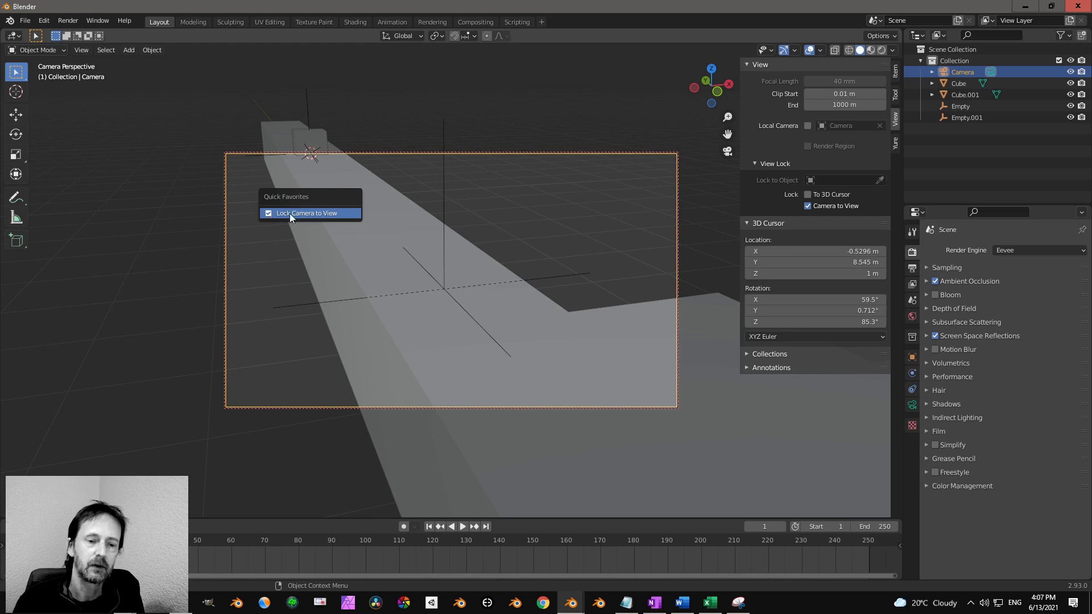
left_click(268, 214)
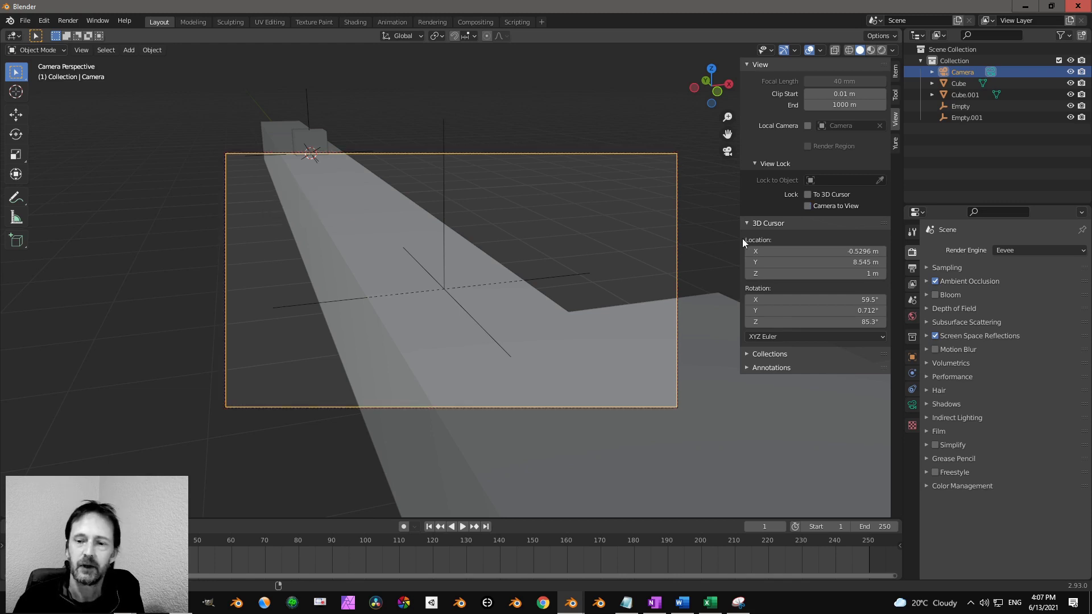
middle_click_drag(562, 283, 467, 238)
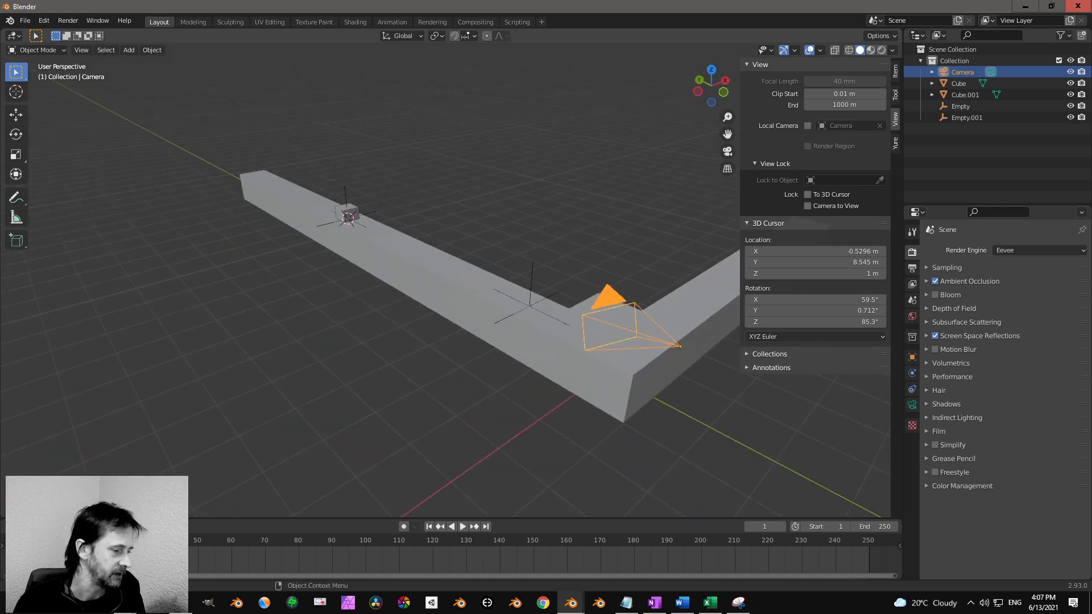
scroll(435, 294, "up", 3)
Select the small cube on the long arm and zoom to it with Frame Selected.
middle_click_drag(435, 294, 538, 281)
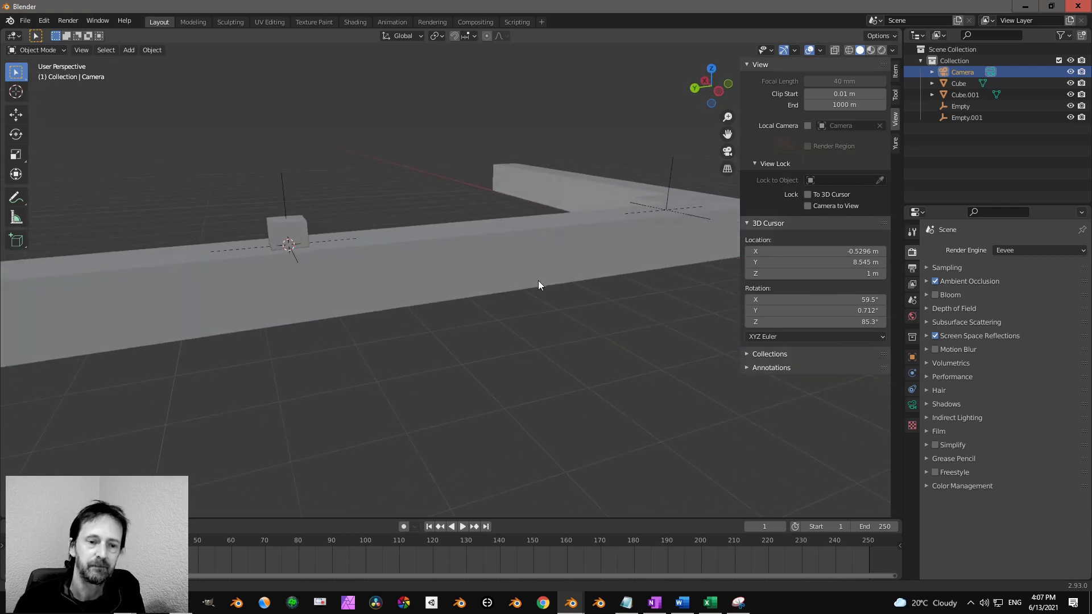
left_click(301, 236)
middle_click_drag(302, 236, 504, 300)
key("KP_Decimal")
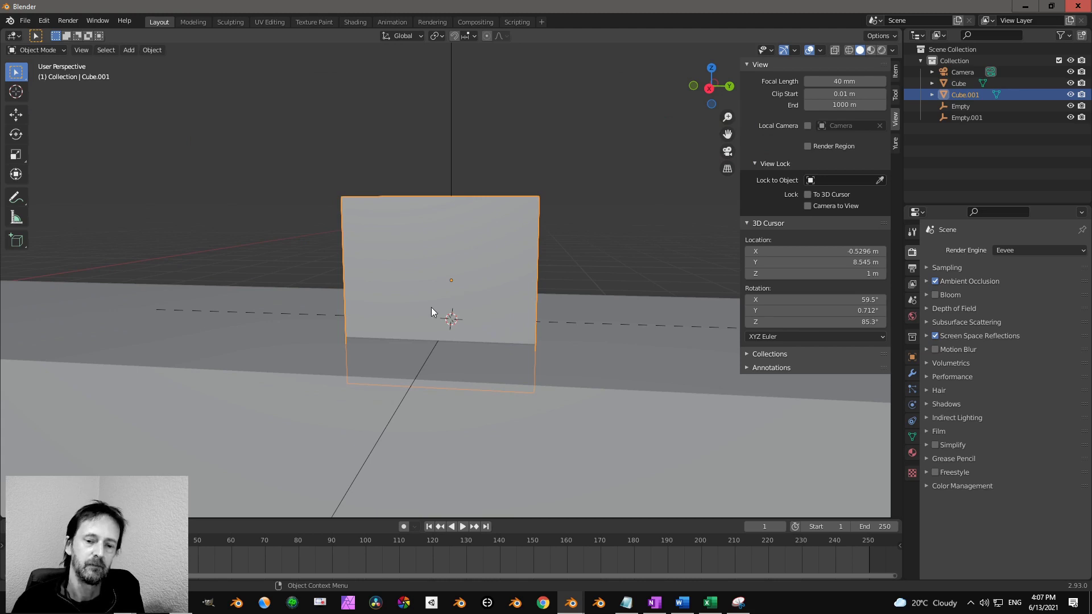
left_click(574, 370)
left_click(465, 224)
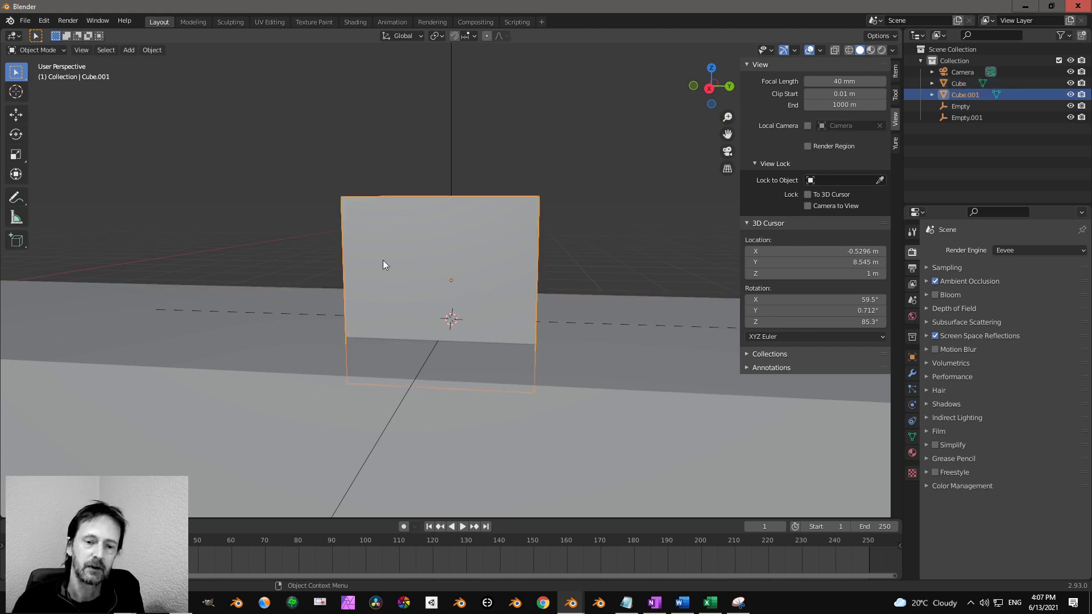
Enter Edit Mode on the small cube, inspect it isolated in Local View and return to the full scene.
key("Tab")
middle_click_drag(361, 258, 491, 317)
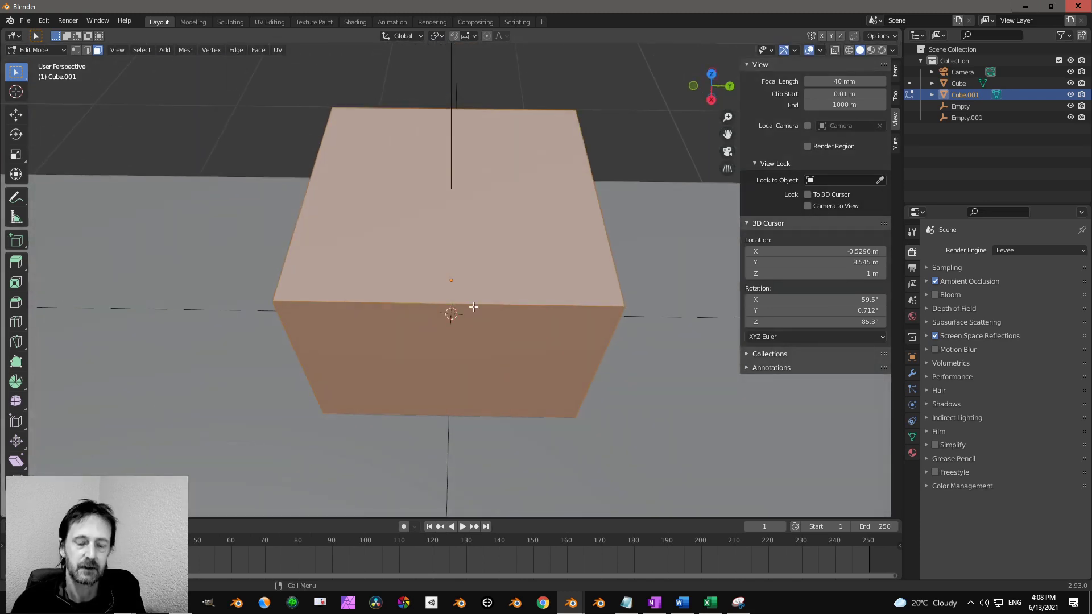
key("KP_Divide")
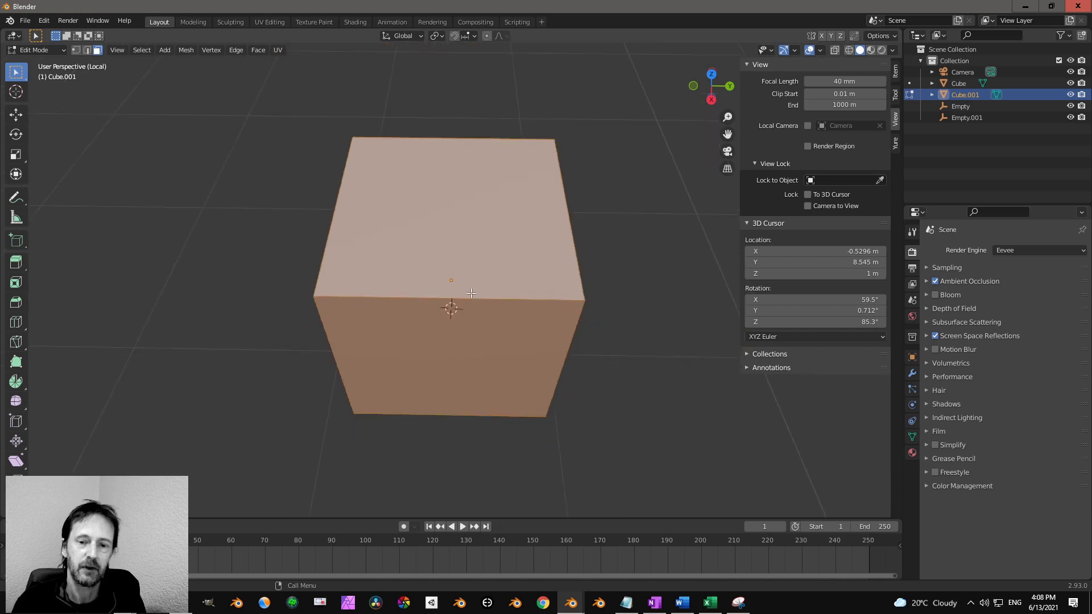
middle_click_drag(475, 307, 475, 263)
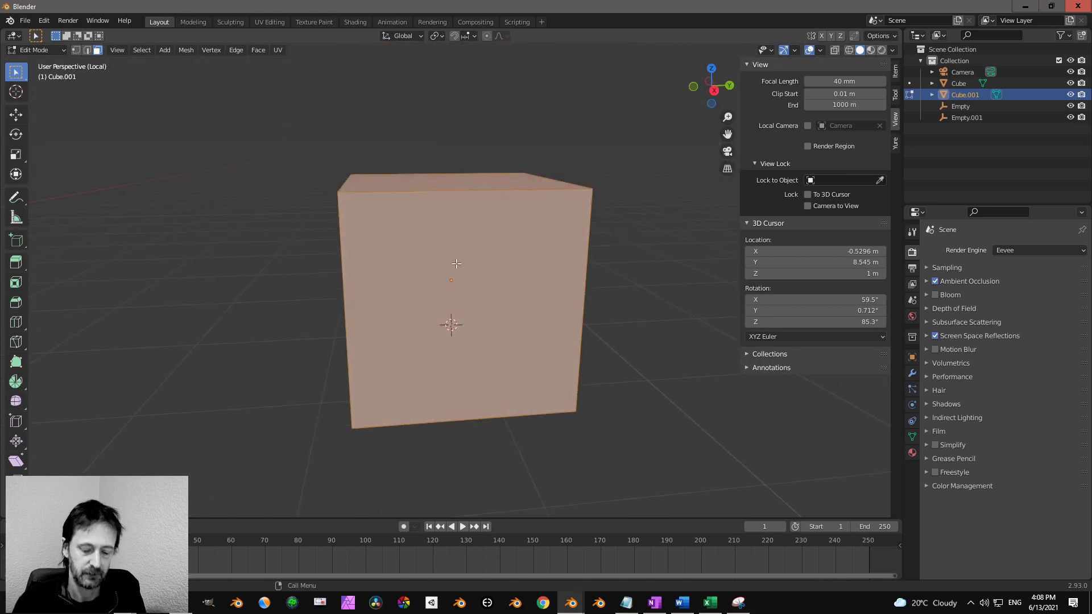
key("KP_Divide")
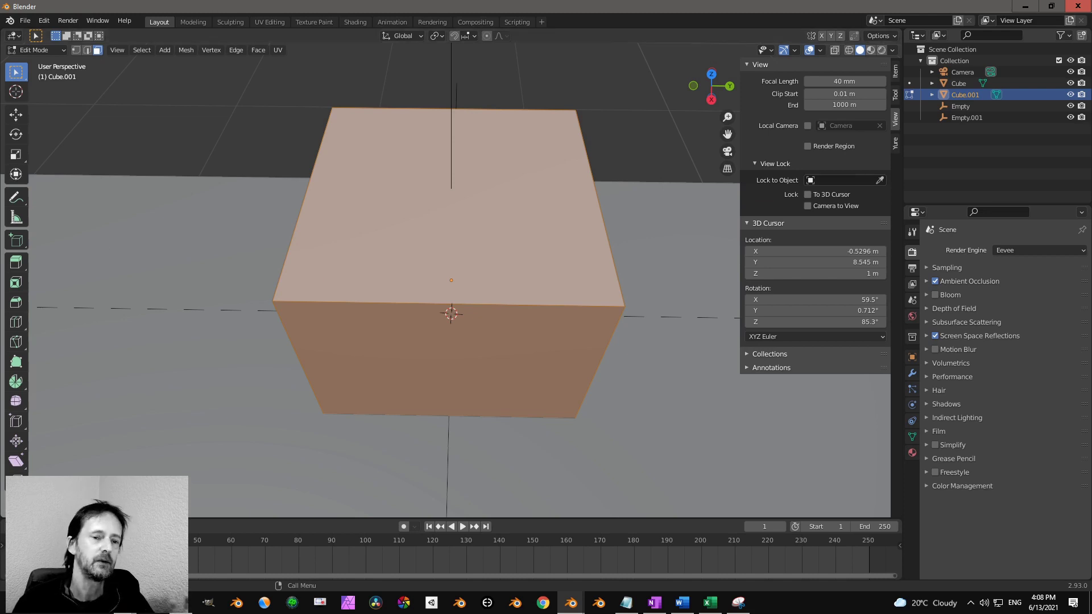
Switch the small cube back to Object Mode and set up a wider view of it on the long arm.
key("alt+Tab")
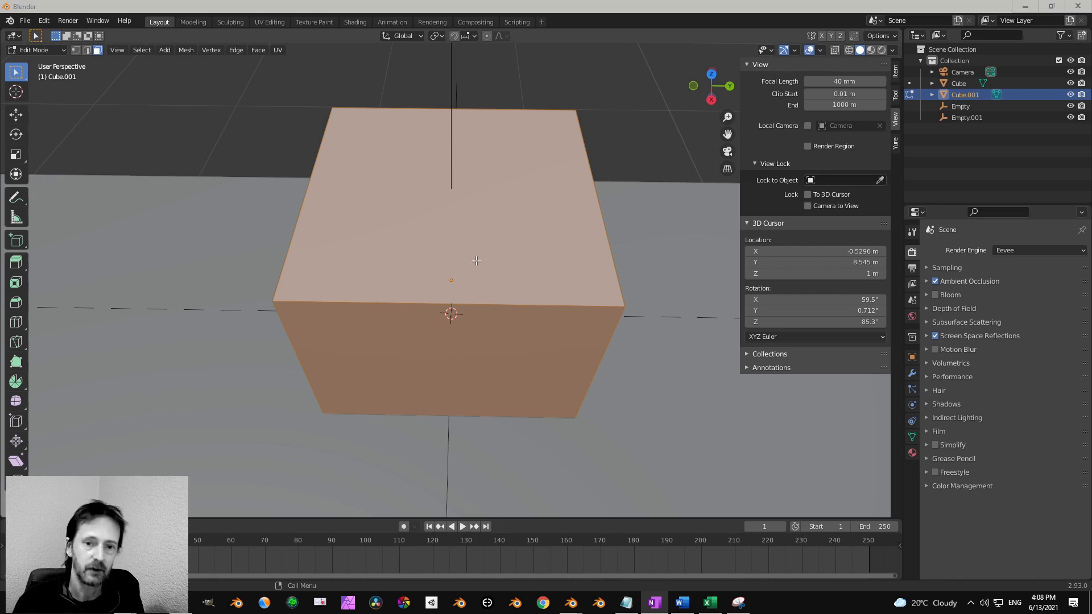
mouse_move(234, 217)
middle_mouse_down()
mouse_move(283, 202)
mouse_move(253, 181)
middle_mouse_up()
left_click(42, 51)
left_click(43, 63)
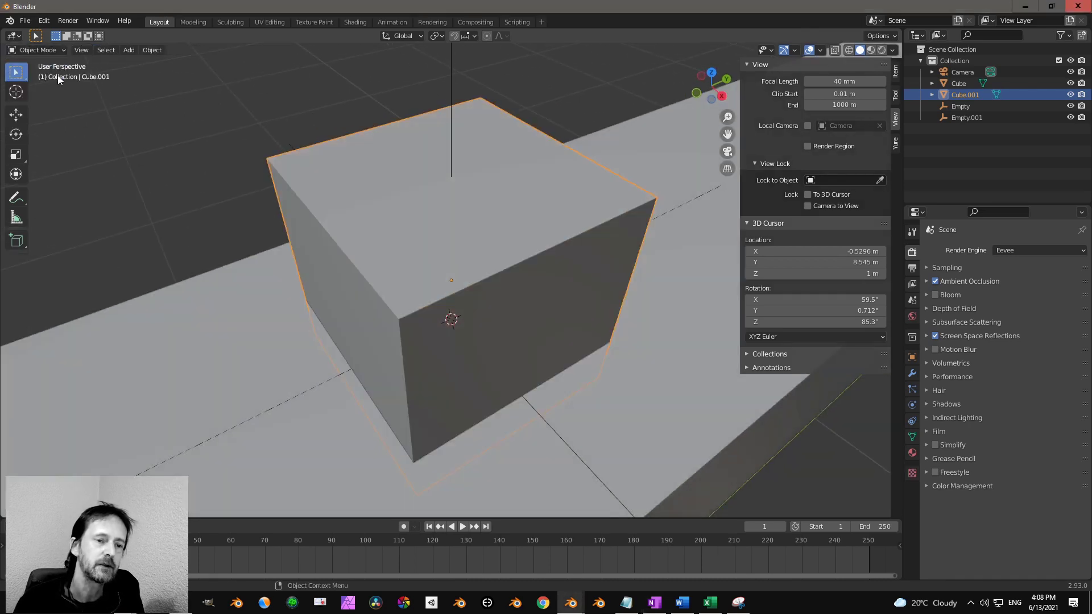
scroll(427, 265, "down", 5)
middle_click_drag(427, 265, 478, 250)
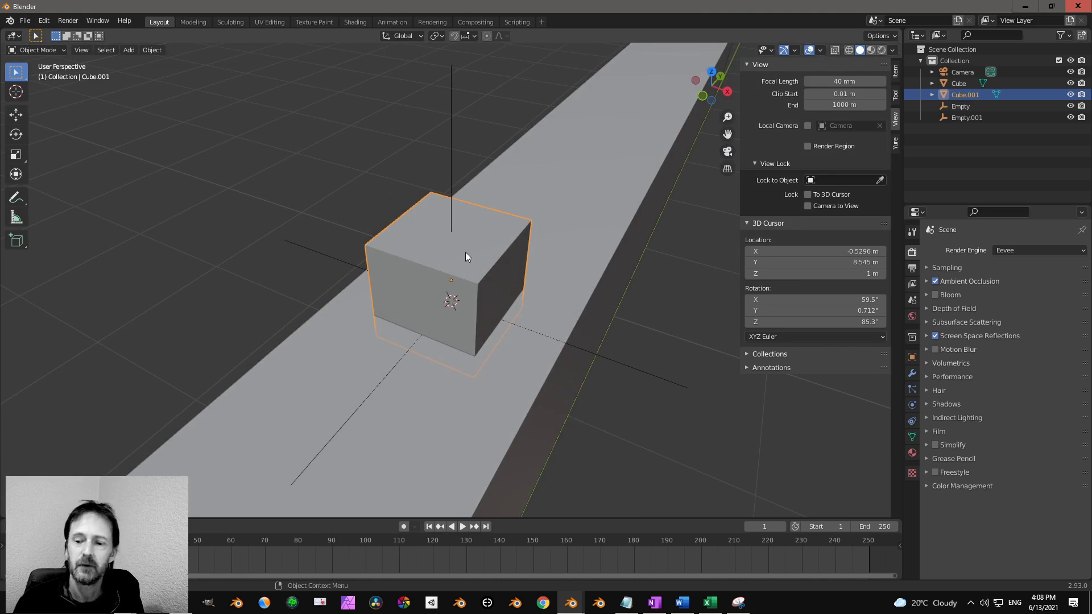